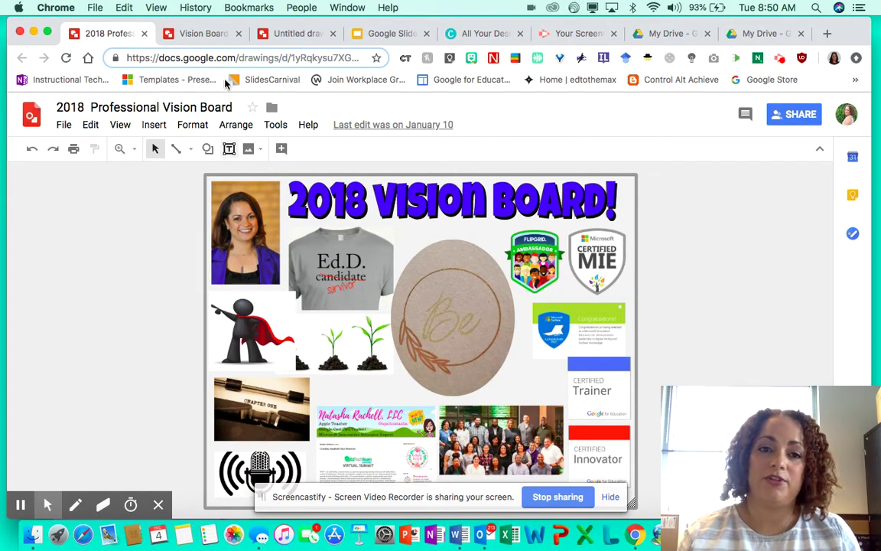
Give the blank untitled drawing a solid light purple background and rename the file Vision Board
{"action": "left_click", "coordinate": [193, 40]}
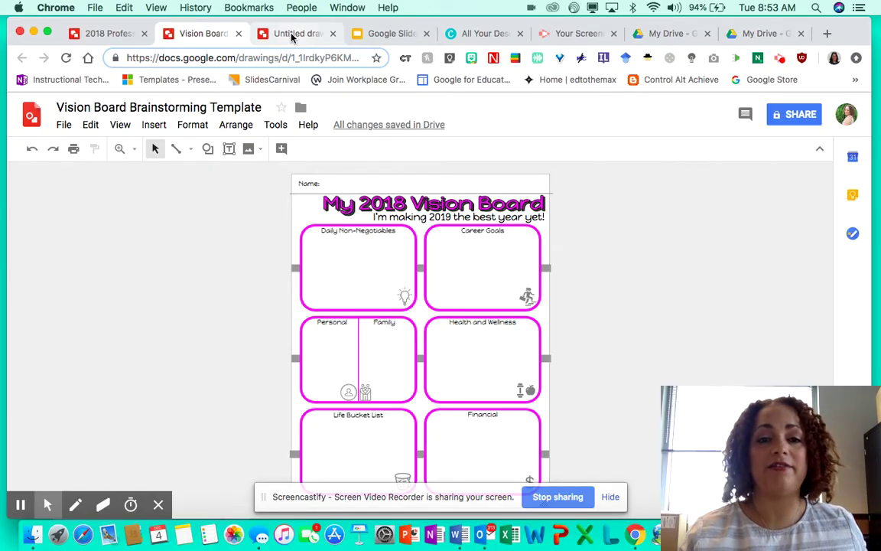
{"action": "left_click", "coordinate": [291, 33]}
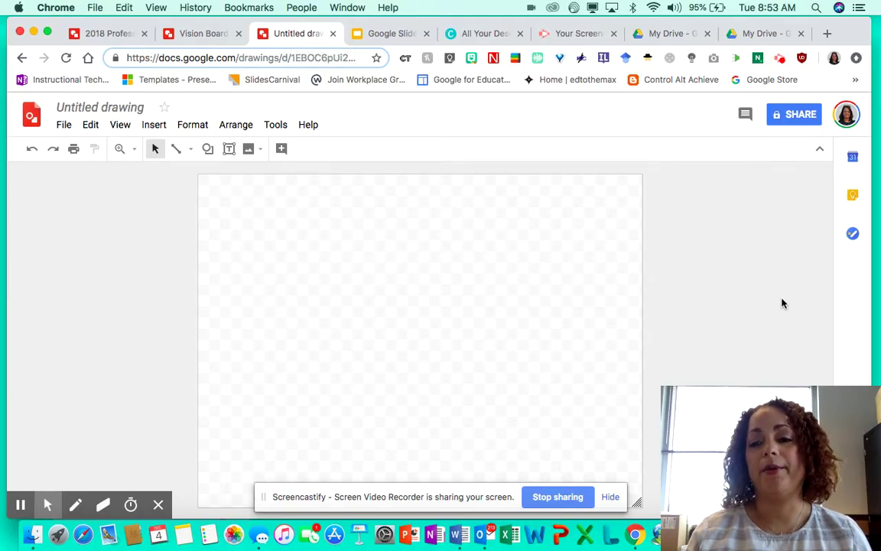
{"action": "right_click", "coordinate": [425, 327]}
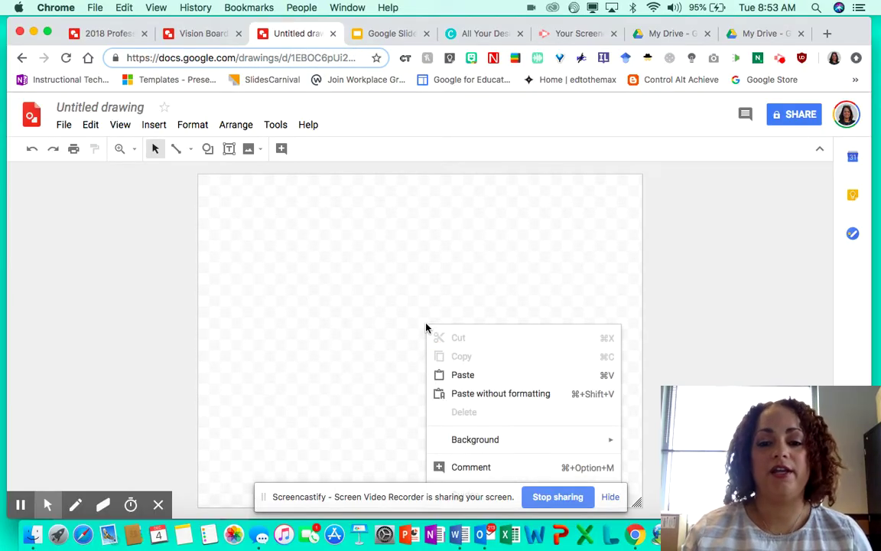
{"action": "mouse_move", "coordinate": [464, 441]}
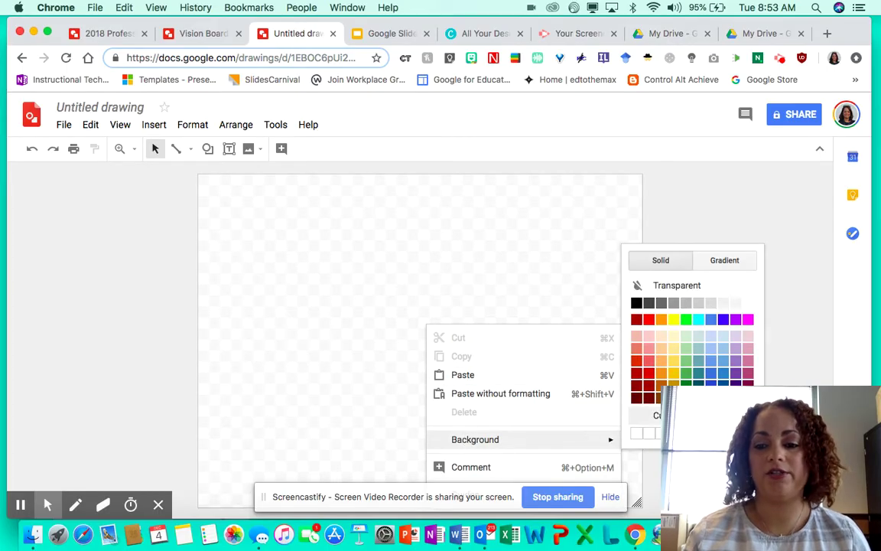
{"action": "left_click", "coordinate": [736, 349]}
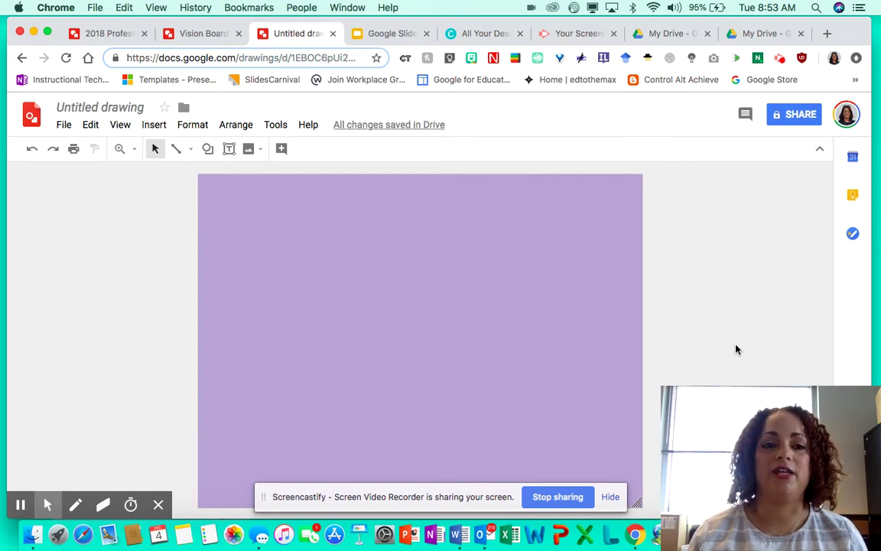
{"action": "left_click", "coordinate": [92, 108]}
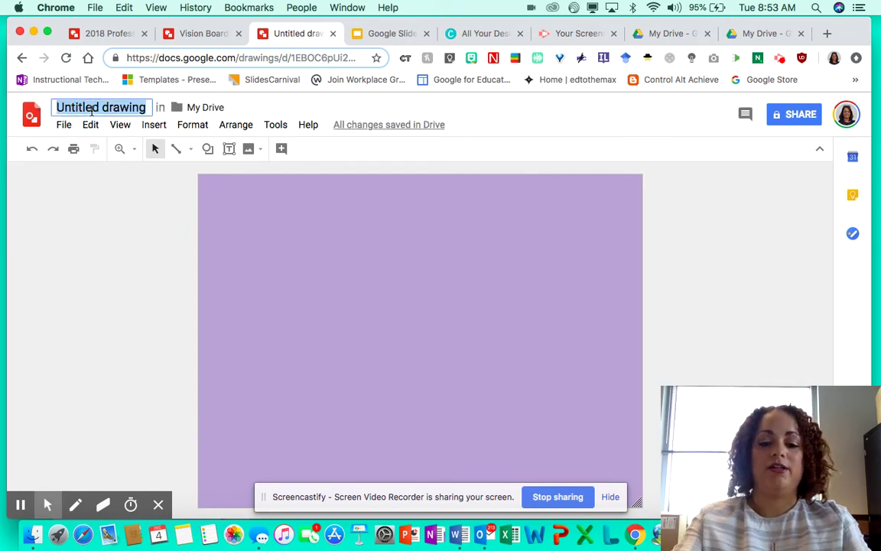
{"action": "type", "text": "Vision Board"}
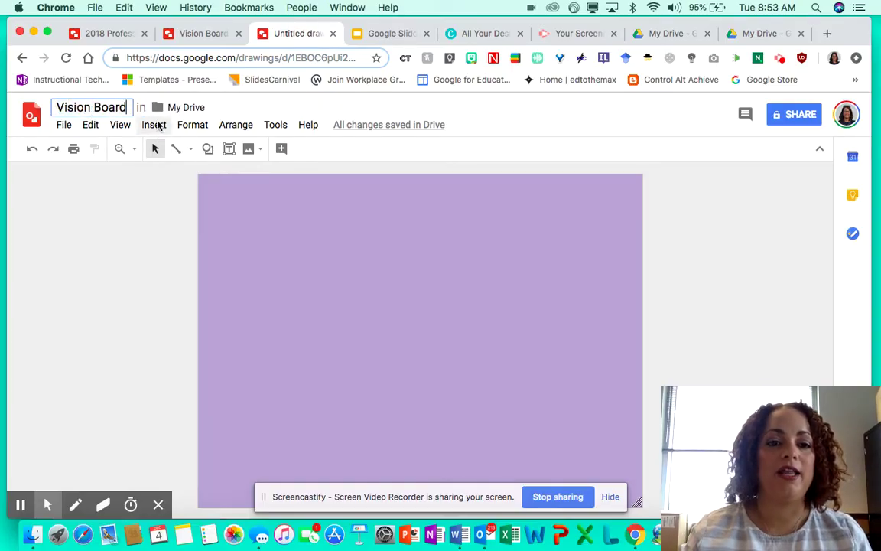
Insert word art reading "2019 Vision Board" and place it as a title along the top of the canvas
{"action": "left_click", "coordinate": [157, 126]}
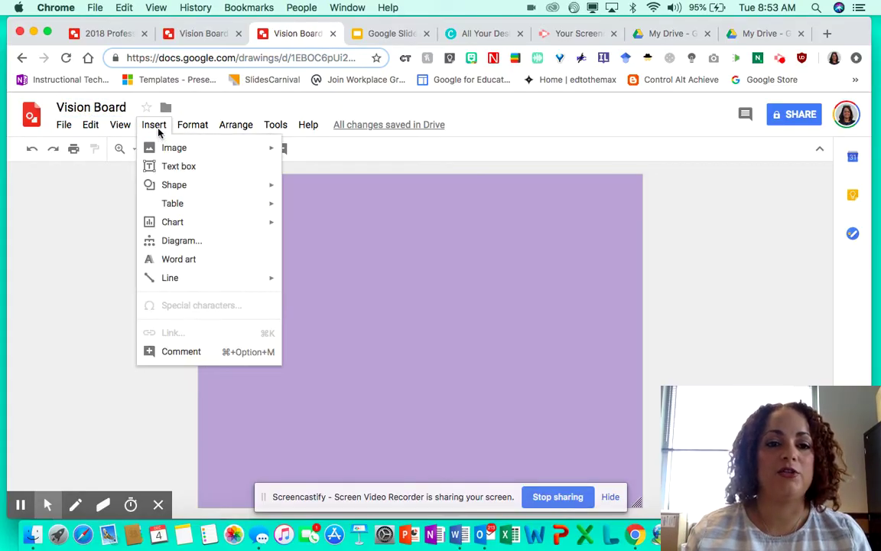
{"action": "left_click", "coordinate": [179, 259]}
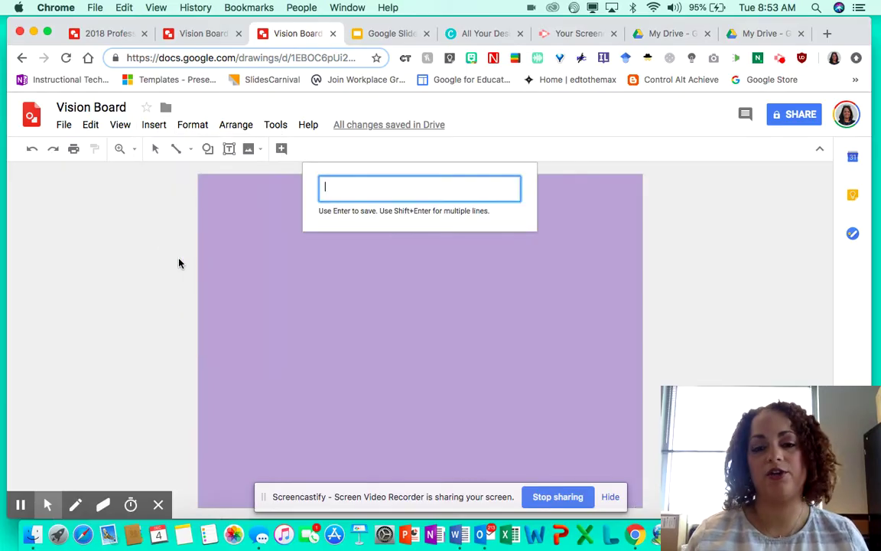
{"action": "type", "text": "201"}
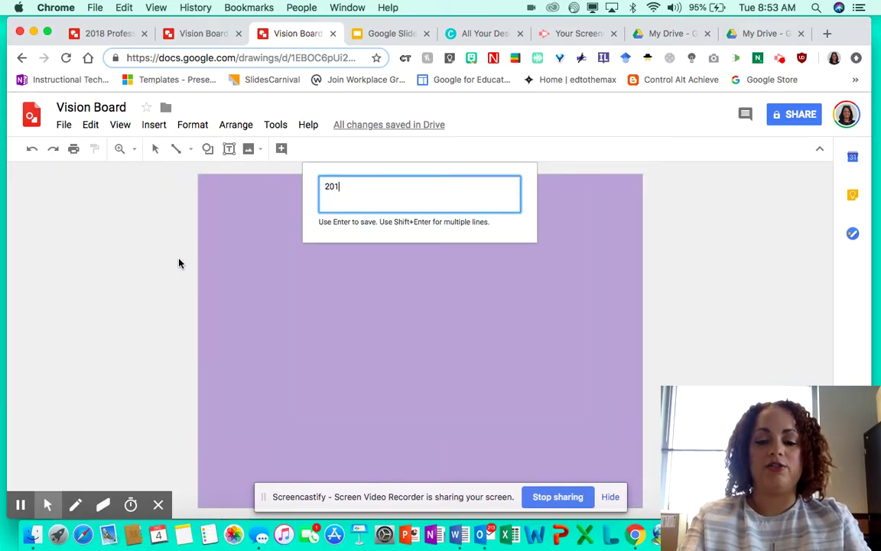
{"action": "type", "text": "9 Vision Board"}
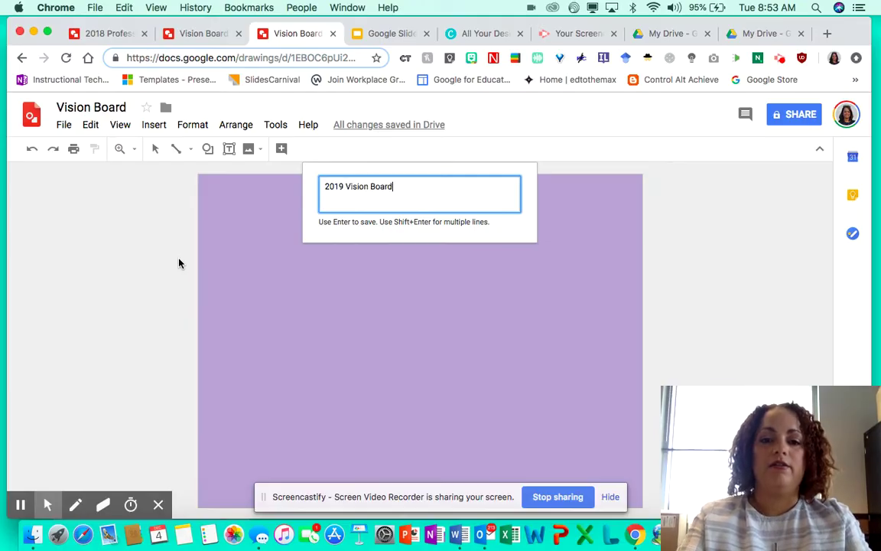
{"action": "key", "text": "Return"}
{"action": "left_click_drag", "start_coordinate": [372, 341], "coordinate": [378, 210]}
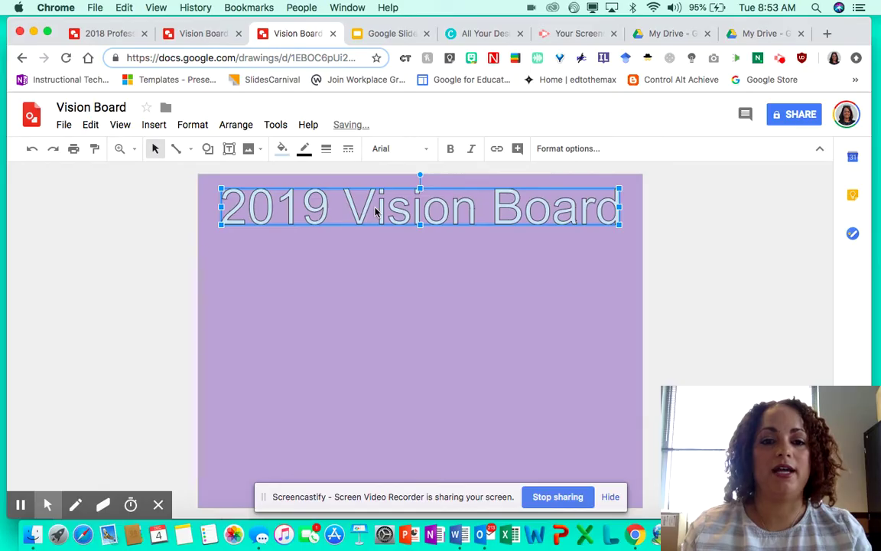
Set the title's font to Luckiest Guy and narrow the word art so it fits inside the canvas edge
{"action": "left_click", "coordinate": [338, 213]}
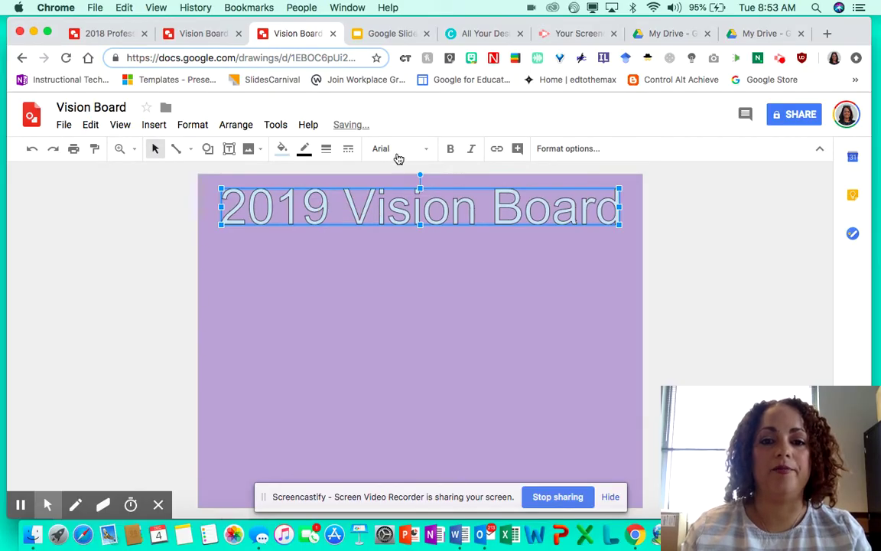
{"action": "left_click", "coordinate": [397, 151]}
{"action": "left_click", "coordinate": [436, 243]}
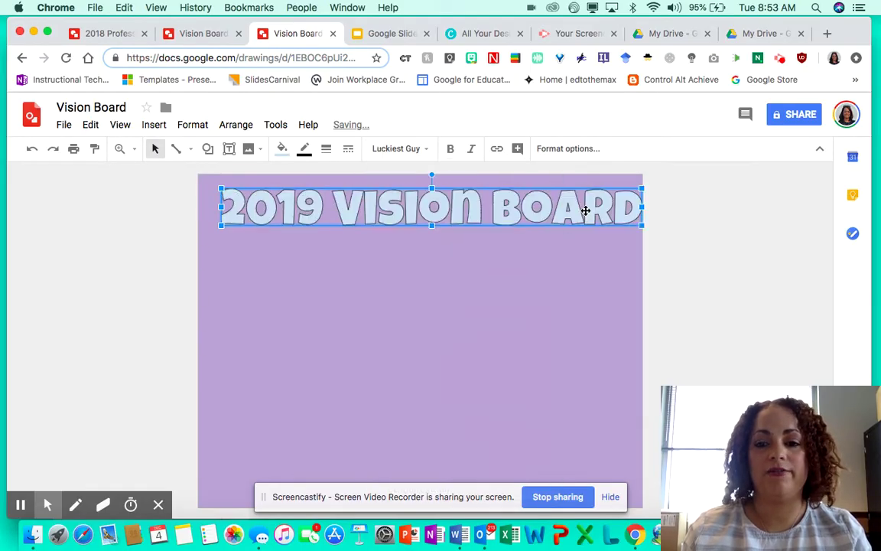
{"action": "left_click_drag", "start_coordinate": [642, 207], "coordinate": [611, 207]}
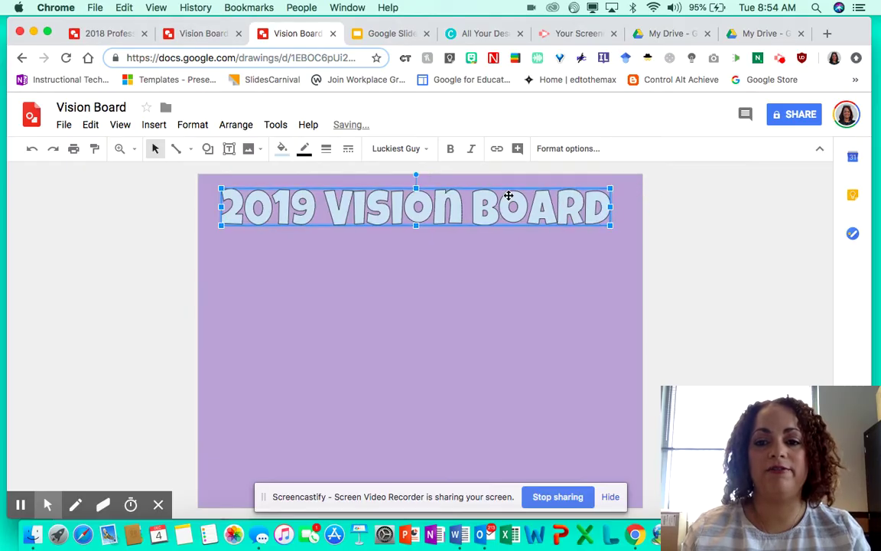
Give the title word art a red fill with a thicker black outline and stretch it slightly wider
{"action": "left_click", "coordinate": [282, 149]}
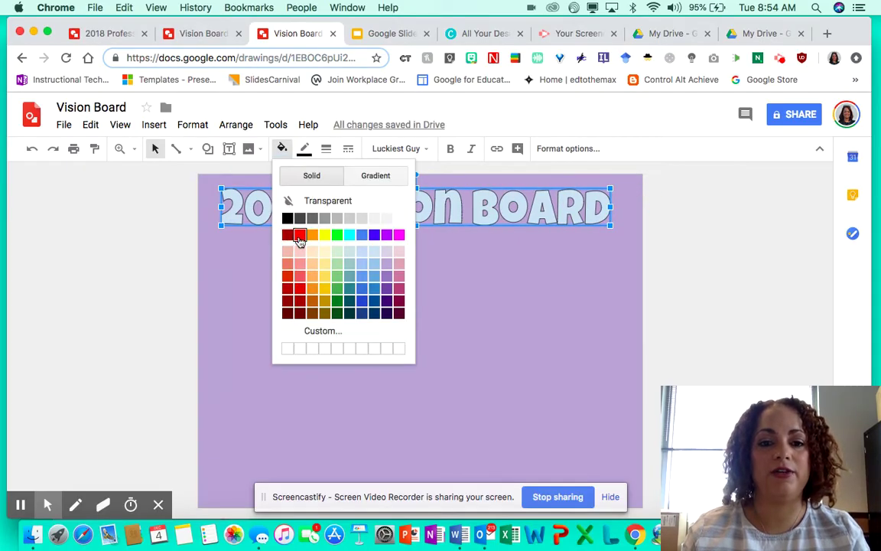
{"action": "left_click", "coordinate": [299, 236]}
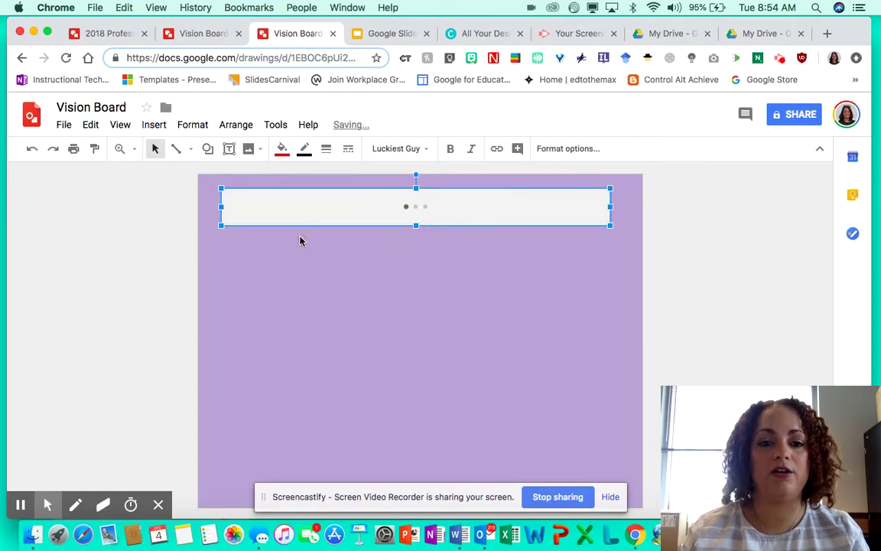
{"action": "left_click", "coordinate": [304, 149]}
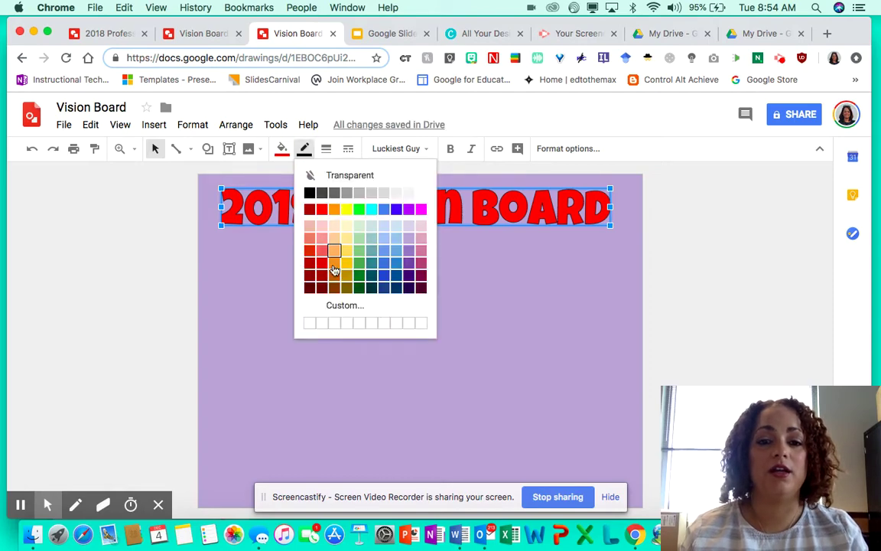
{"action": "left_click", "coordinate": [309, 192]}
{"action": "left_click", "coordinate": [304, 151]}
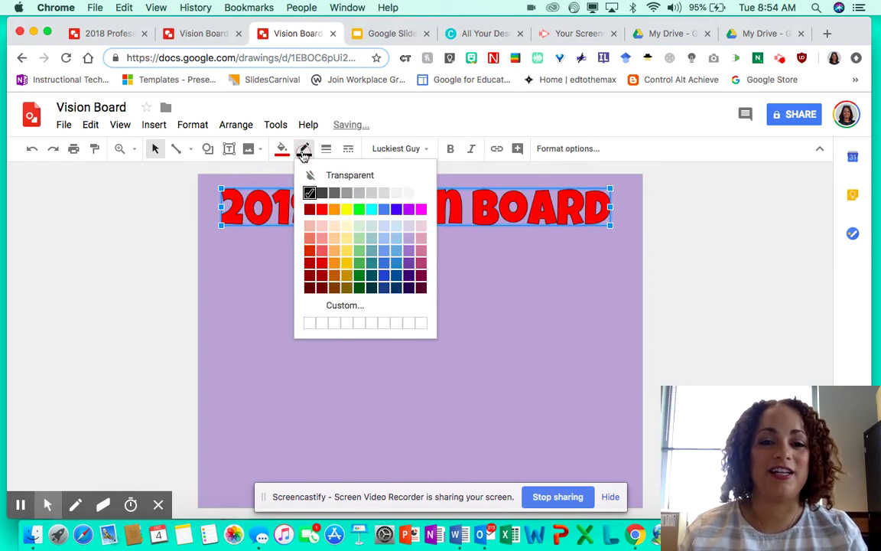
{"action": "left_click", "coordinate": [326, 148]}
{"action": "left_click", "coordinate": [345, 228]}
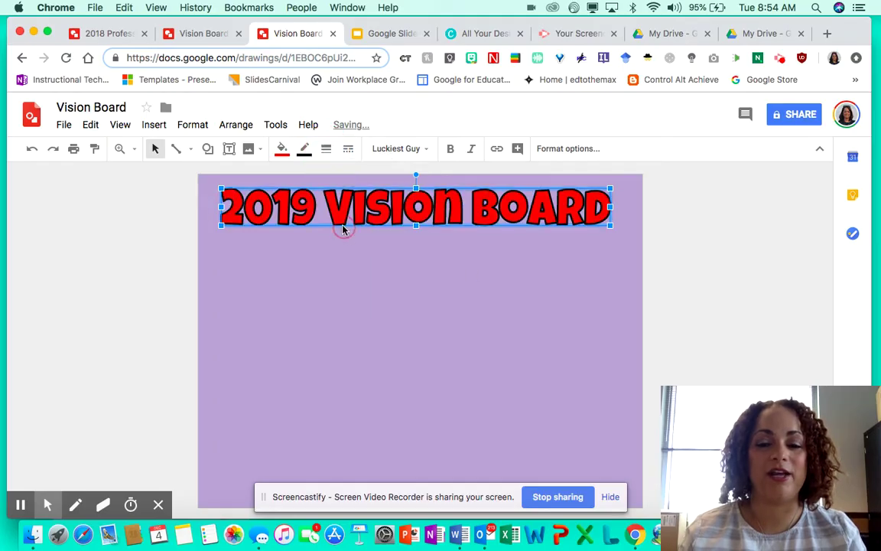
{"action": "left_click_drag", "start_coordinate": [610, 206], "coordinate": [622, 208]}
{"action": "left_click", "coordinate": [564, 275]}
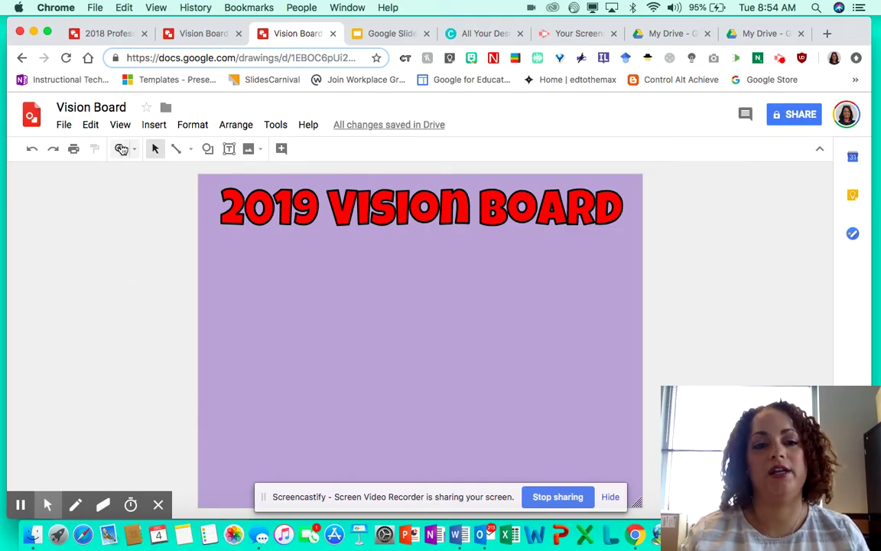
Insert the photo _KAS4147.JPG from the computer's Downloads folder, shrunk to a small portrait beneath the start of the title
{"action": "left_click", "coordinate": [156, 127]}
{"action": "mouse_move", "coordinate": [169, 148]}
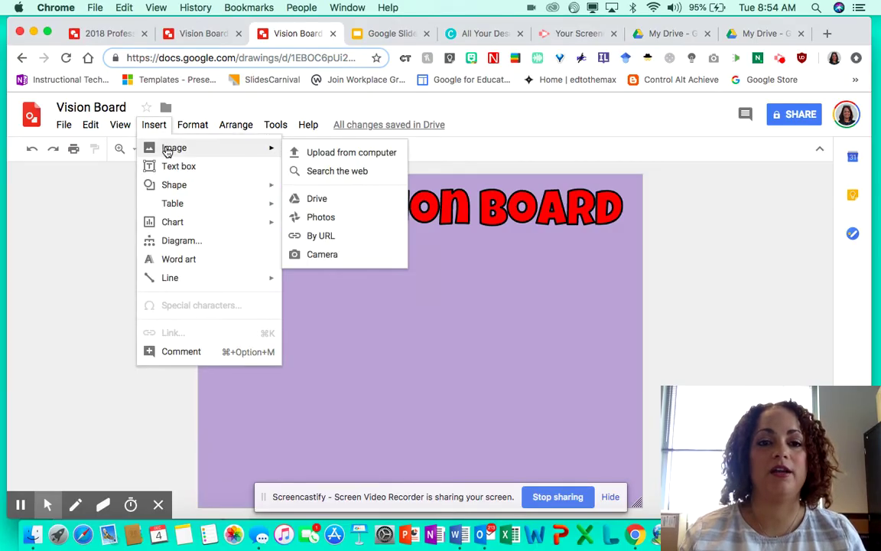
{"action": "left_click", "coordinate": [327, 155]}
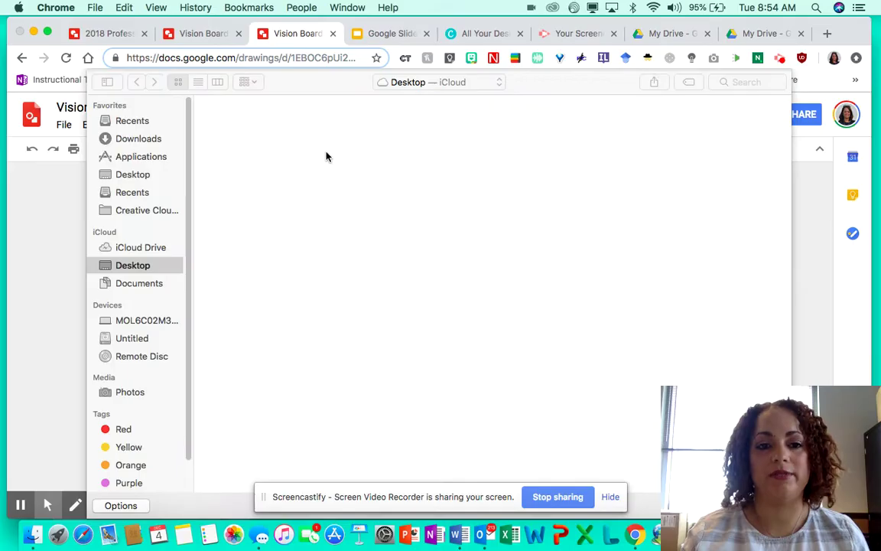
{"action": "left_click", "coordinate": [136, 139]}
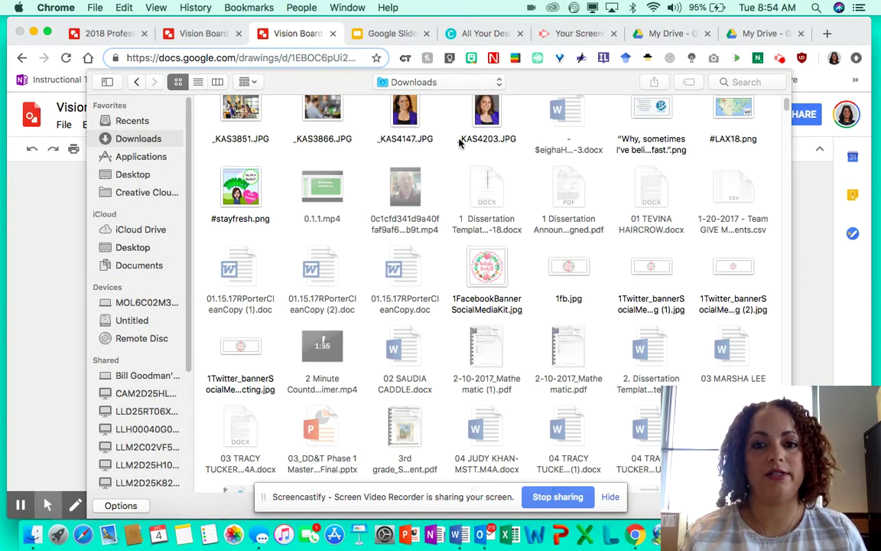
{"action": "left_click", "coordinate": [398, 113]}
{"action": "key", "text": "Return"}
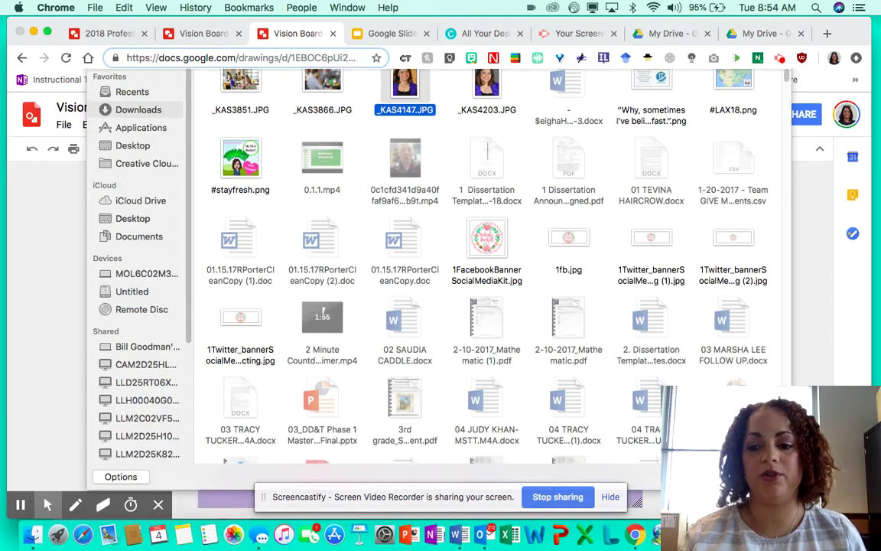
{"action": "left_click_drag", "start_coordinate": [383, 232], "coordinate": [267, 407]}
{"action": "left_click_drag", "start_coordinate": [239, 440], "coordinate": [253, 280]}
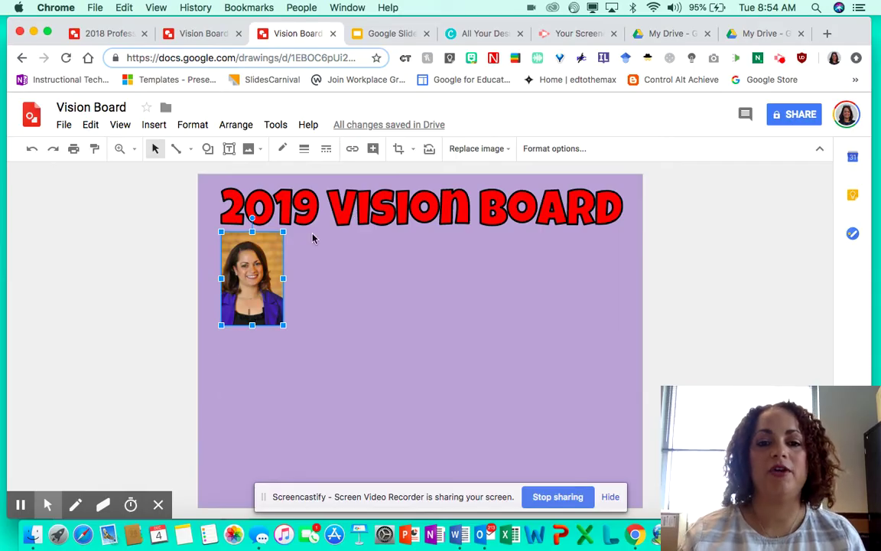
Crop the portrait photo to an oval shape
{"action": "left_click", "coordinate": [414, 151]}
{"action": "mouse_move", "coordinate": [417, 173]}
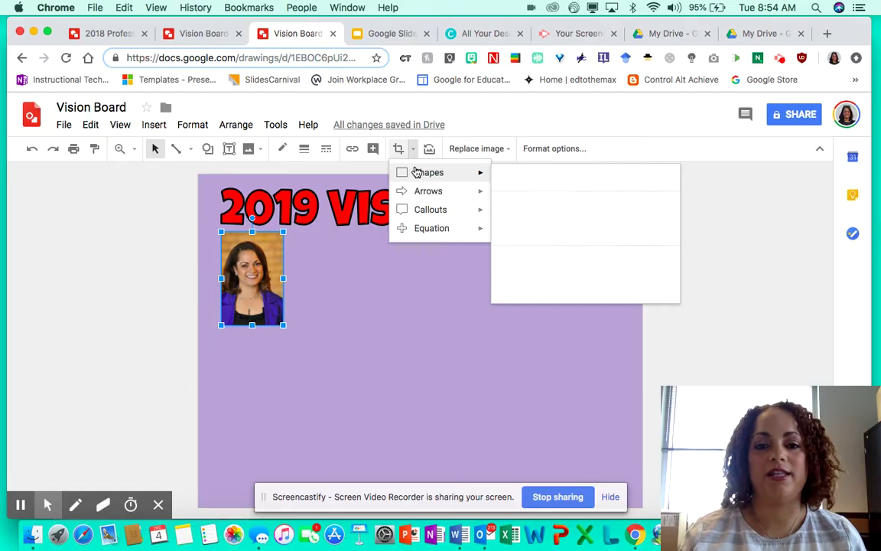
{"action": "left_click", "coordinate": [504, 204]}
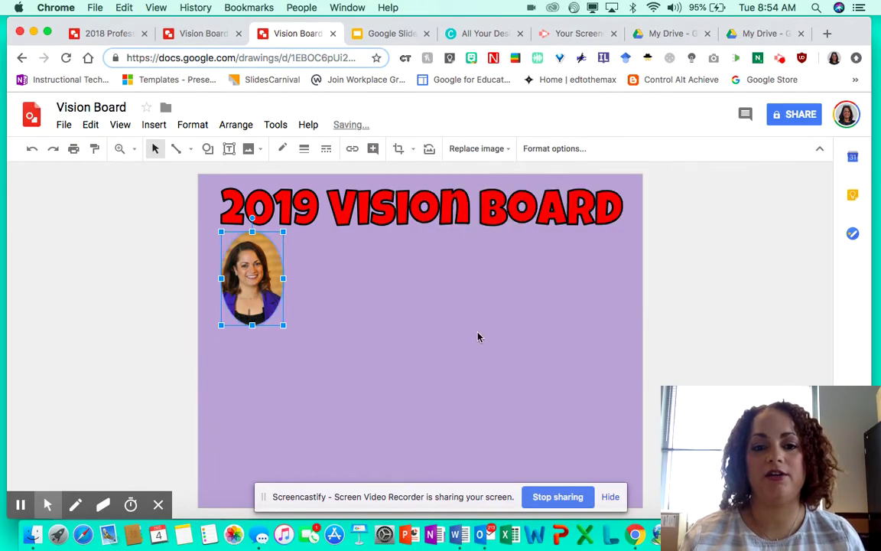
{"action": "left_click", "coordinate": [478, 336]}
Add a thick black border around the oval portrait
{"action": "left_click", "coordinate": [252, 283]}
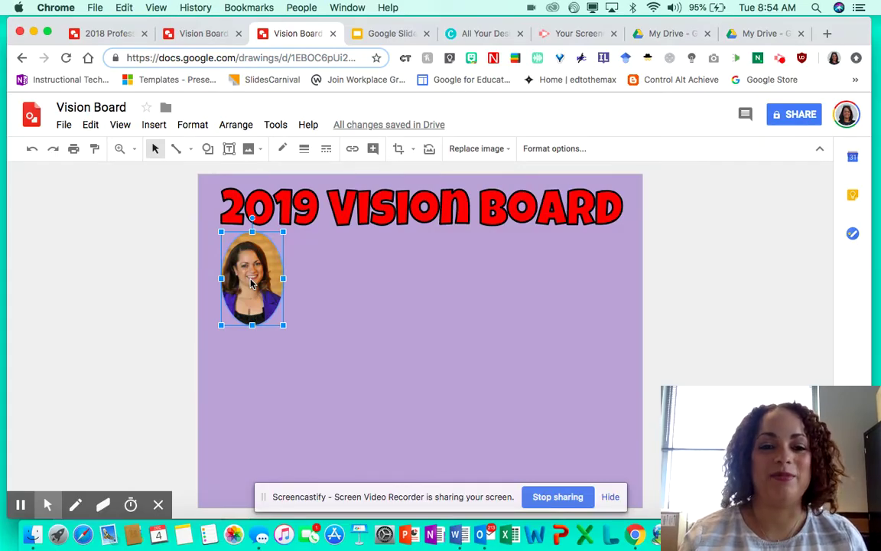
{"action": "left_click", "coordinate": [302, 150]}
{"action": "left_click", "coordinate": [317, 229]}
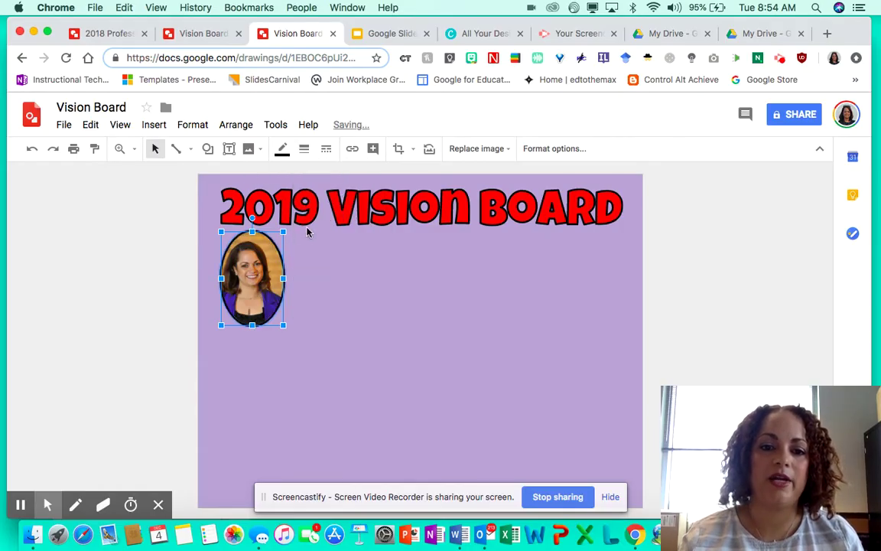
{"action": "left_click", "coordinate": [335, 302]}
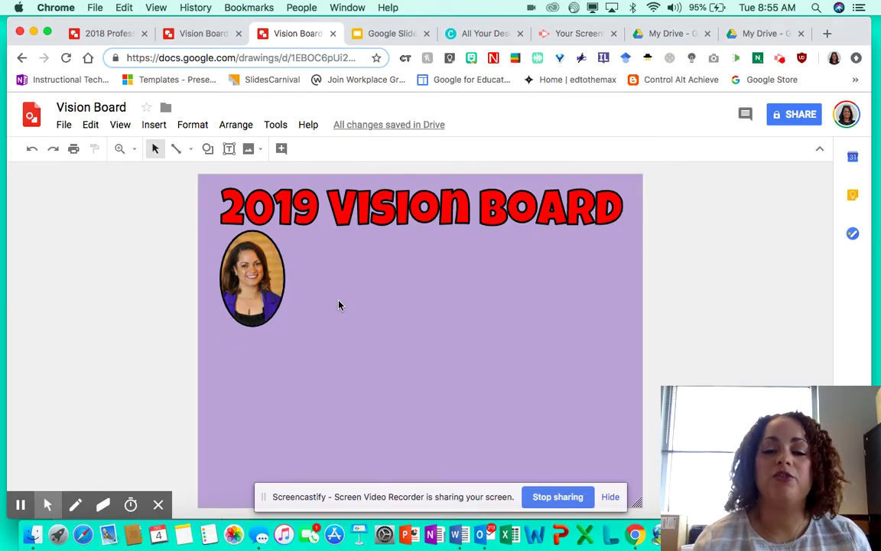
Check the brainstorming template's categories, and search Google Images for "health and fitness" in a new browser tab
{"action": "left_click", "coordinate": [204, 33]}
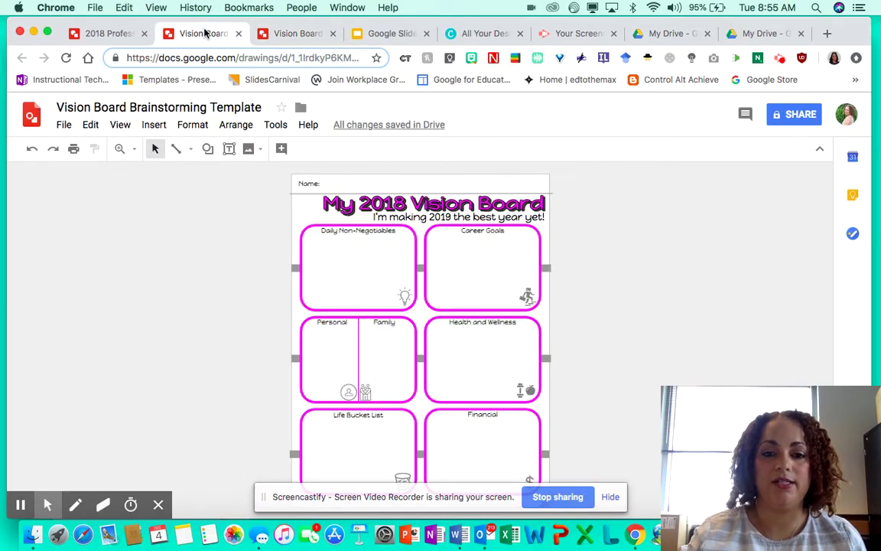
{"action": "left_click", "coordinate": [293, 36]}
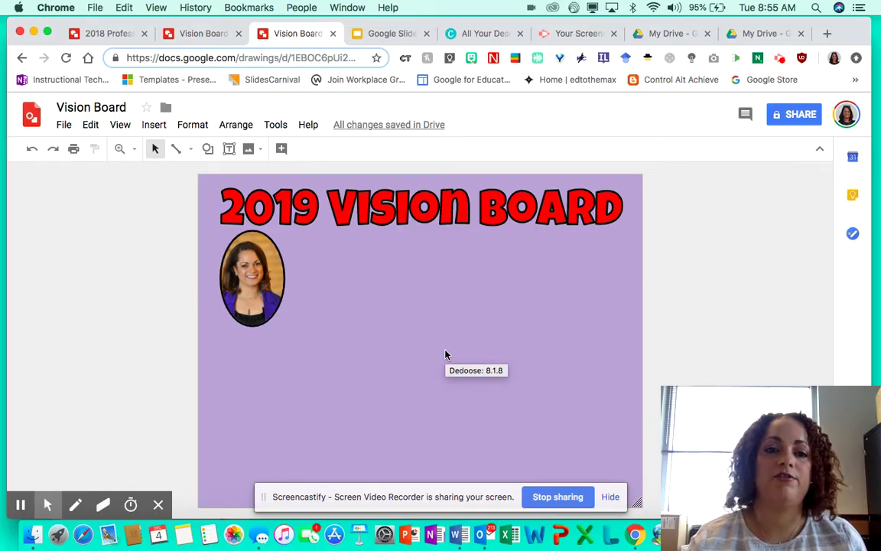
{"action": "left_click", "coordinate": [827, 33]}
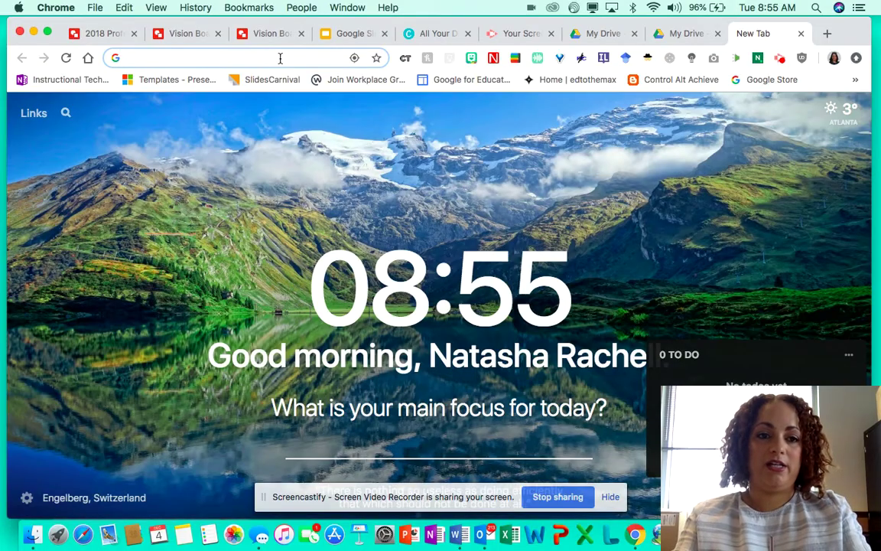
{"action": "type", "text": "health and v"}
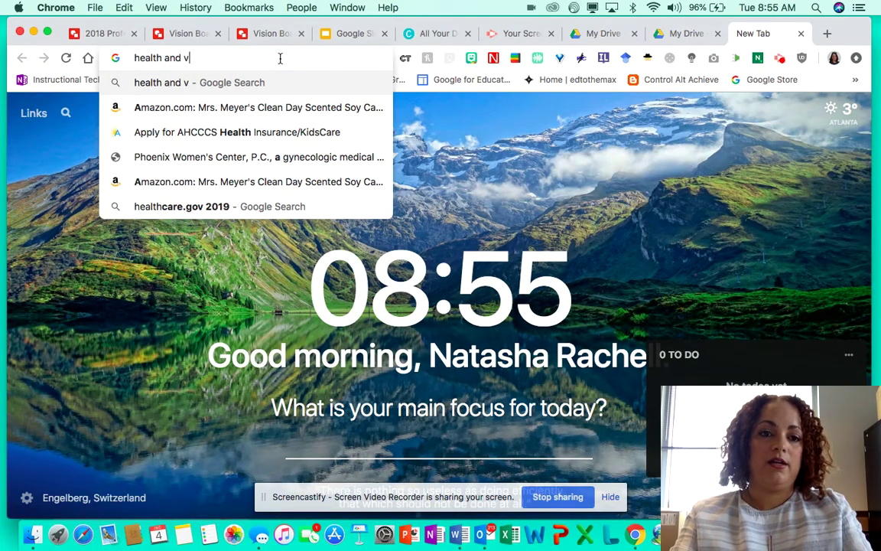
{"action": "key", "text": "BackSpace"}
{"action": "type", "text": "fitness"}
{"action": "key", "text": "Return"}
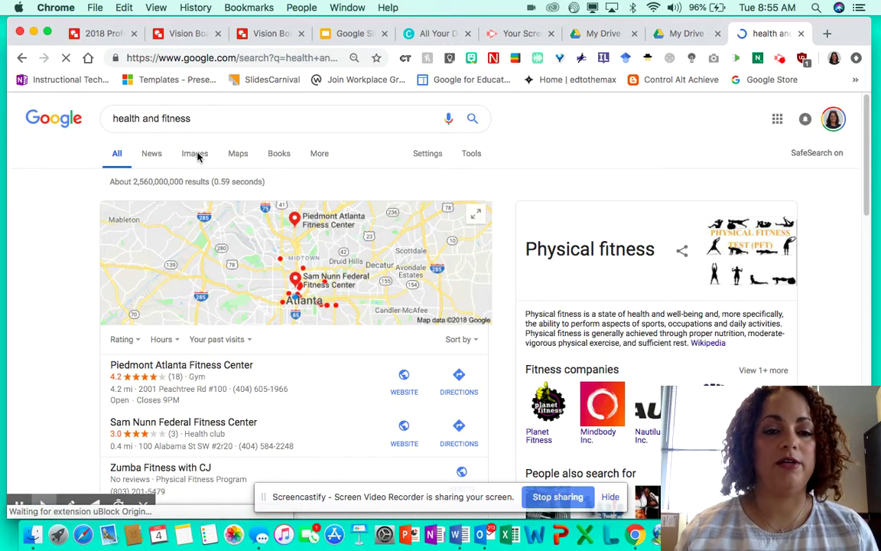
{"action": "left_click", "coordinate": [196, 157]}
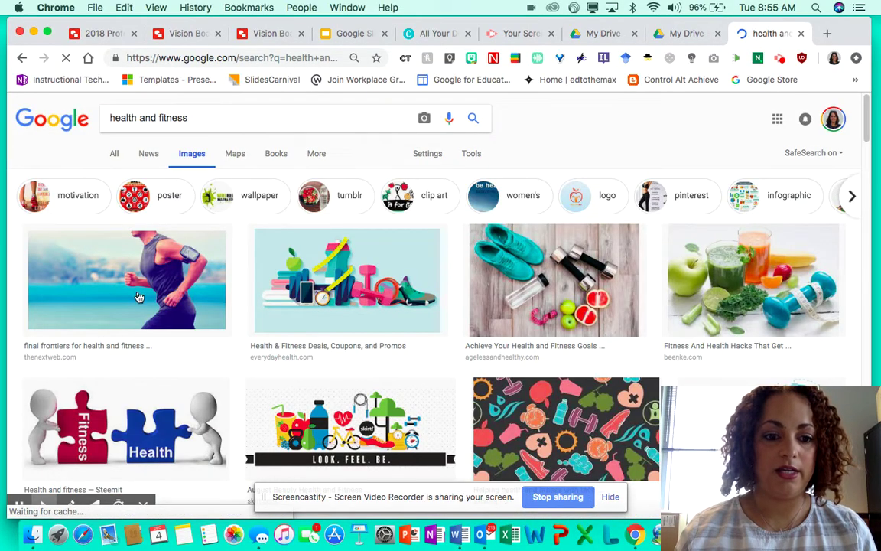
Open the "Achieve Your Health and Fitness Goals" picture of teal shoes, dumbbells and fruit at larger size and copy it
{"action": "right_click", "coordinate": [135, 277]}
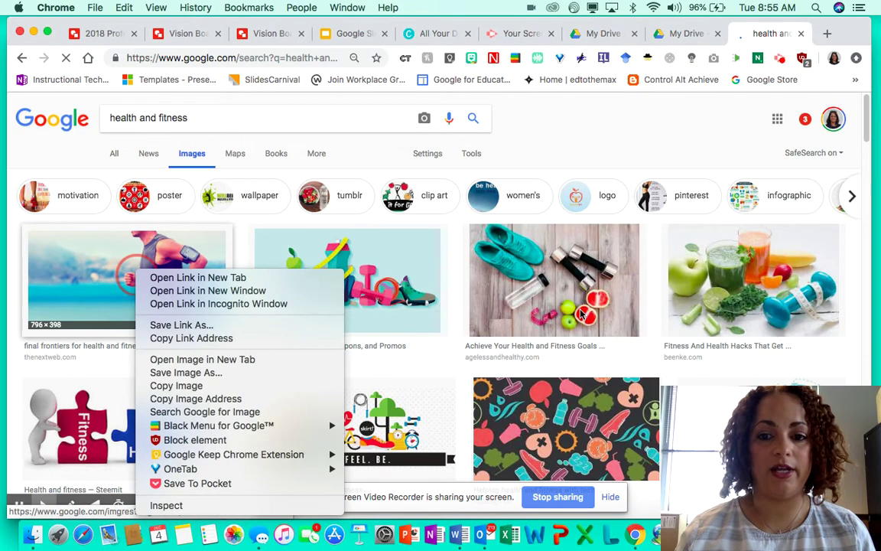
{"action": "right_click", "coordinate": [579, 274]}
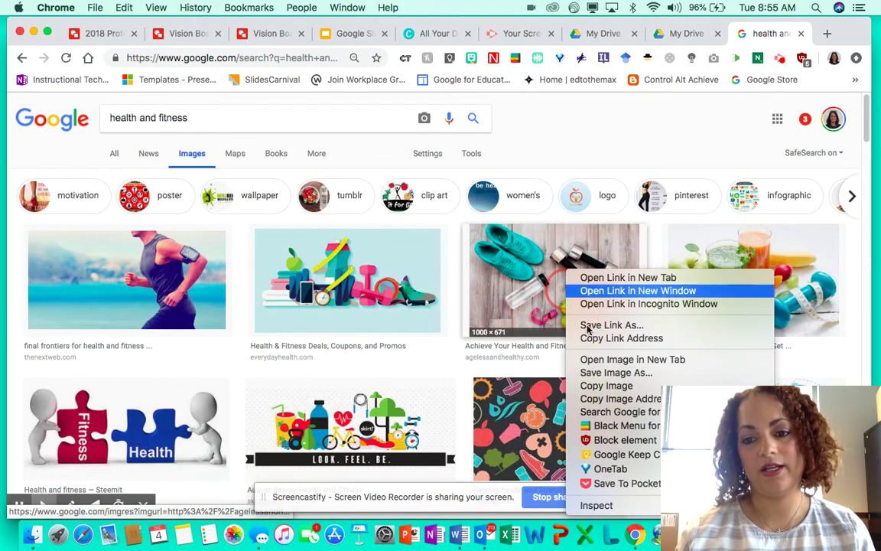
{"action": "left_click", "coordinate": [607, 386]}
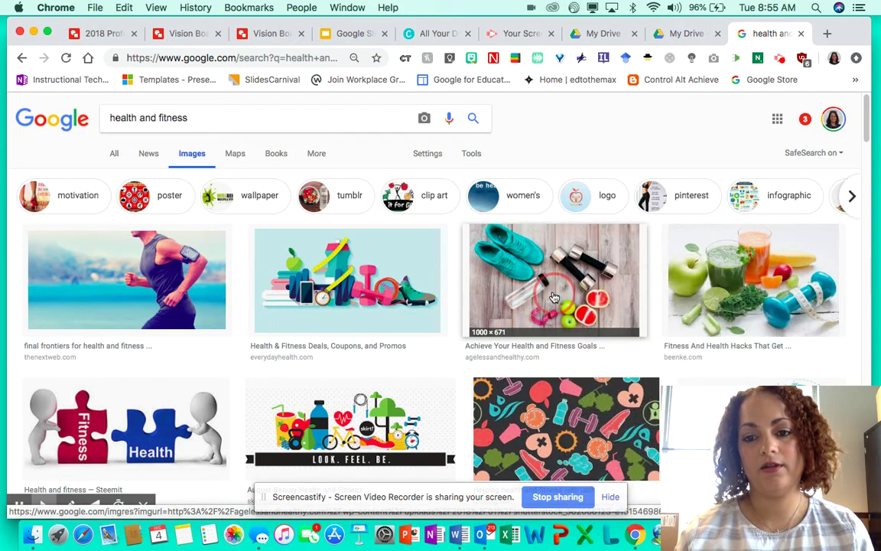
{"action": "left_click", "coordinate": [554, 297]}
{"action": "right_click", "coordinate": [354, 270]}
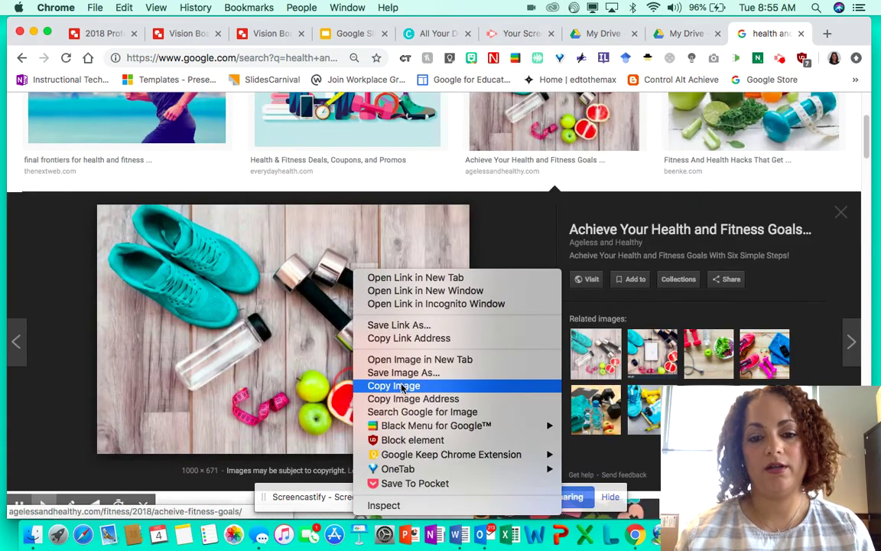
{"action": "left_click", "coordinate": [398, 385]}
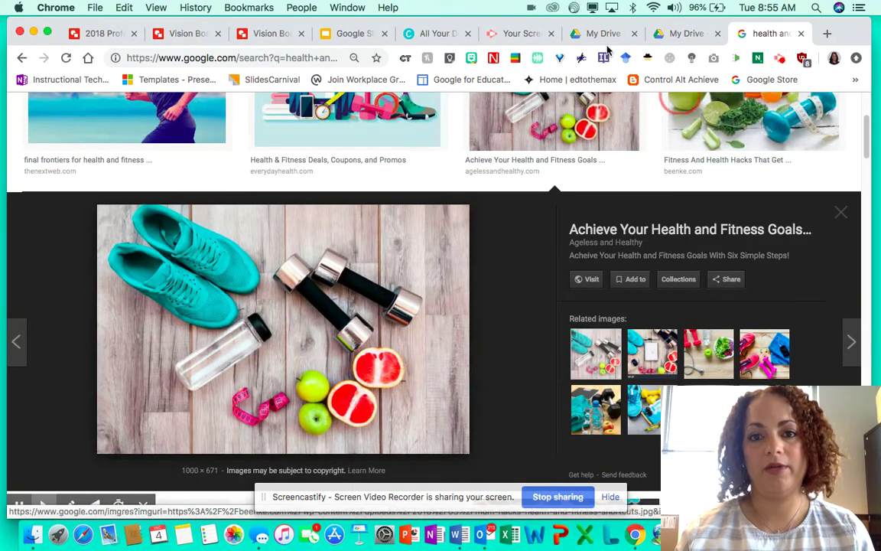
Paste the copied fitness picture into the Vision Board drawing, shrink it and place it beside the oval portrait
{"action": "left_click", "coordinate": [183, 34]}
{"action": "left_click", "coordinate": [272, 34]}
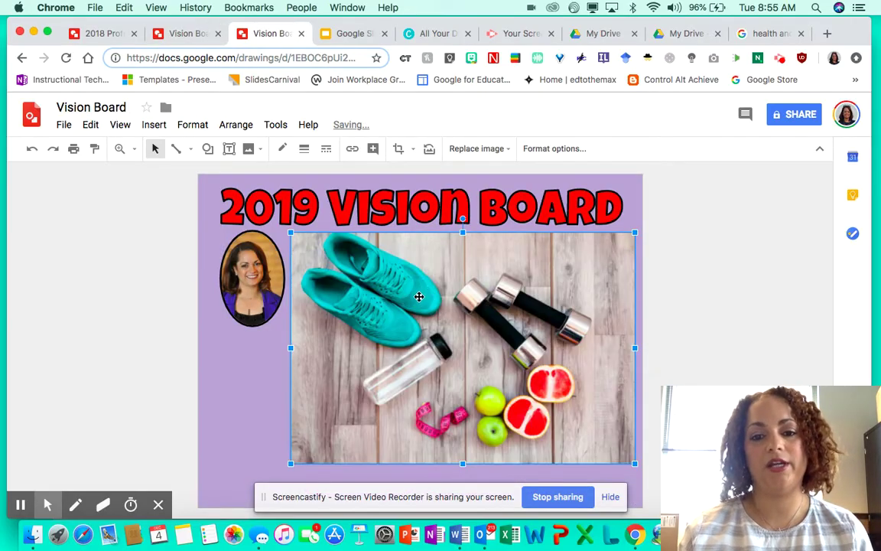
{"action": "left_click_drag", "start_coordinate": [291, 232], "coordinate": [489, 367]}
{"action": "left_click_drag", "start_coordinate": [540, 435], "coordinate": [351, 306]}
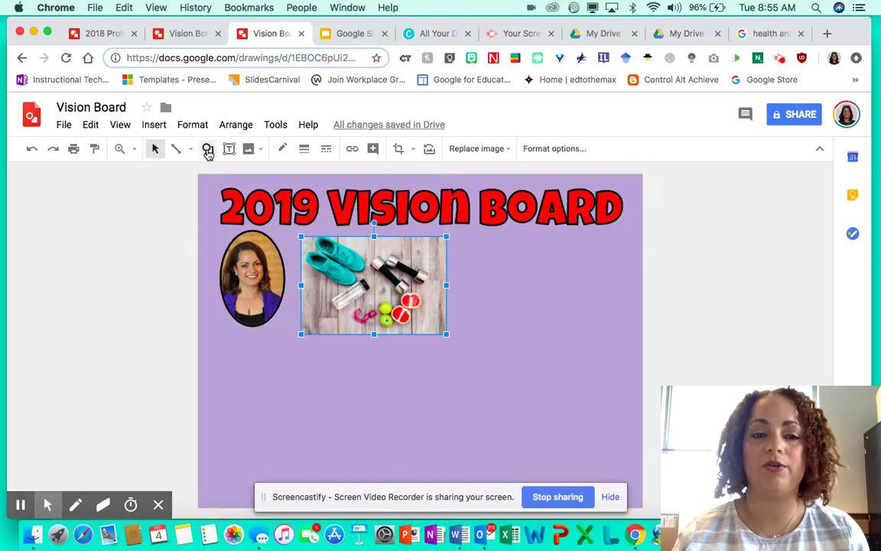
Add a 2px black border around the fitness picture
{"action": "left_click", "coordinate": [304, 148]}
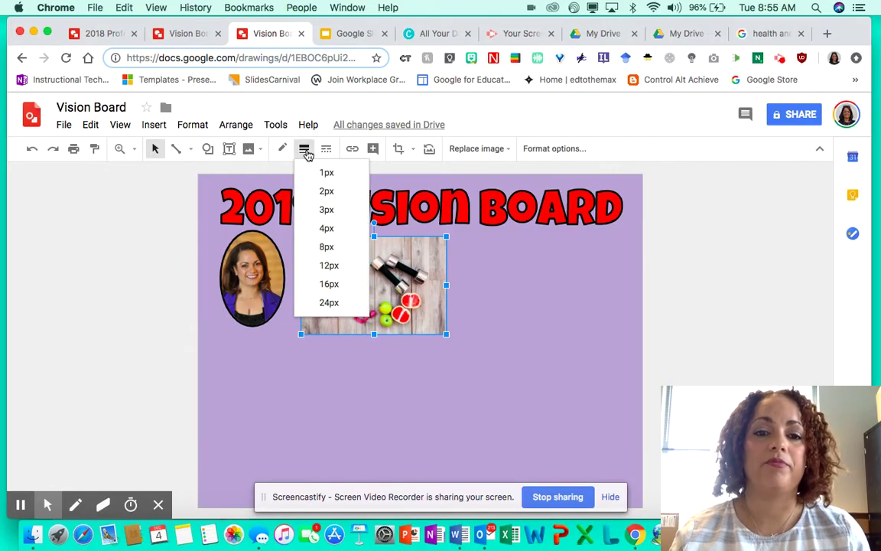
{"action": "left_click", "coordinate": [325, 193]}
{"action": "left_click", "coordinate": [469, 312]}
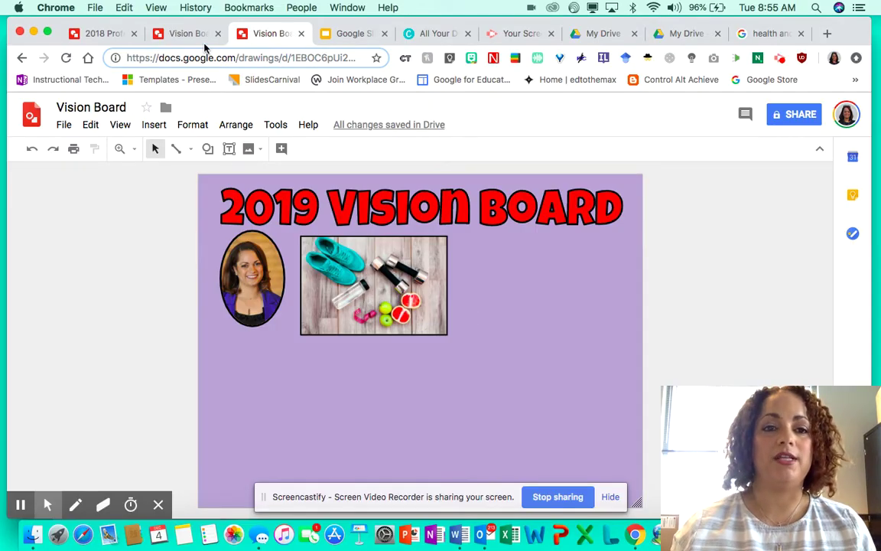
Review the brainstorming template's categories, and examine the file formats offered for downloading the Vision Board
{"action": "left_click", "coordinate": [186, 34]}
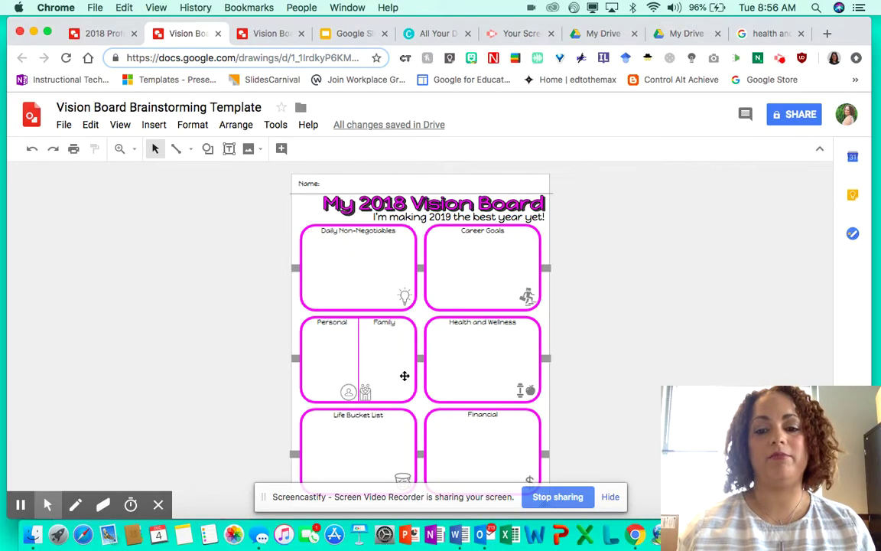
{"action": "left_click", "coordinate": [267, 35]}
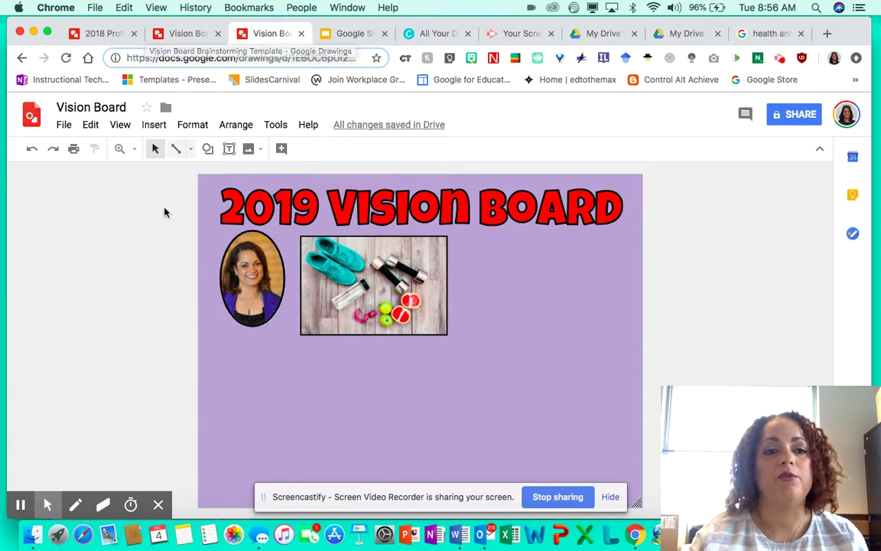
{"action": "left_click", "coordinate": [64, 125]}
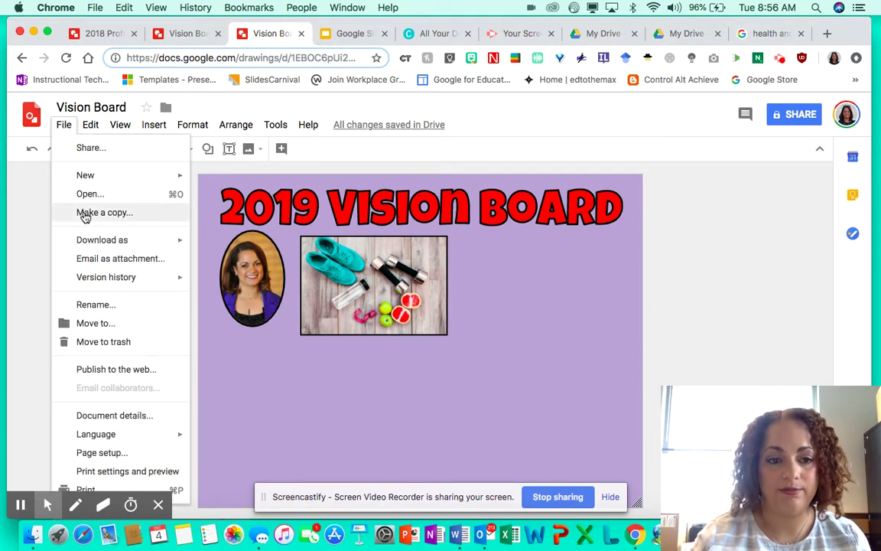
{"action": "mouse_move", "coordinate": [92, 245]}
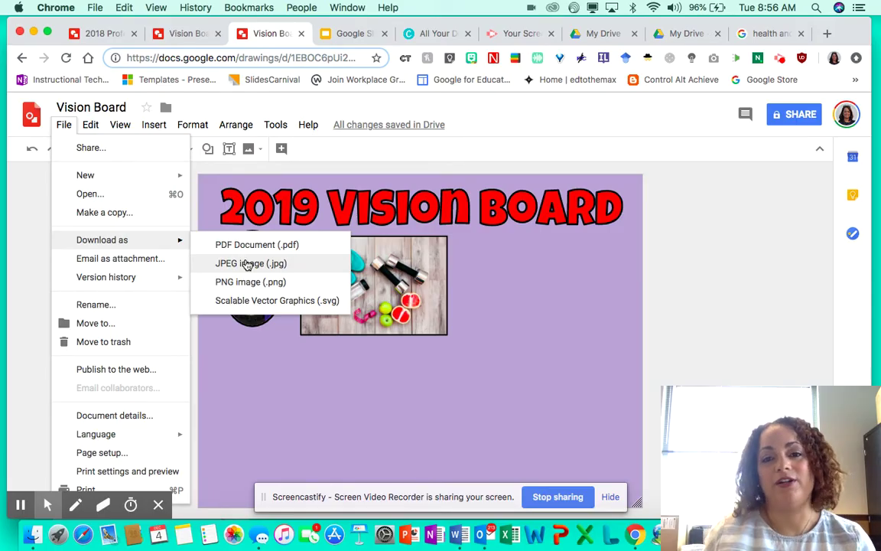
{"action": "left_click", "coordinate": [527, 380]}
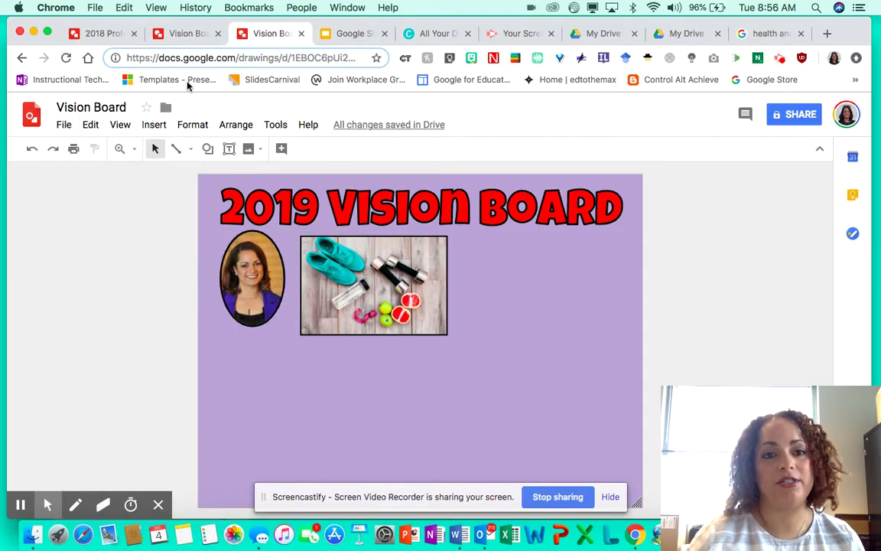
Switch to Google Slides and create a blank presentation, dismissing the theme choices
{"action": "left_click", "coordinate": [346, 34]}
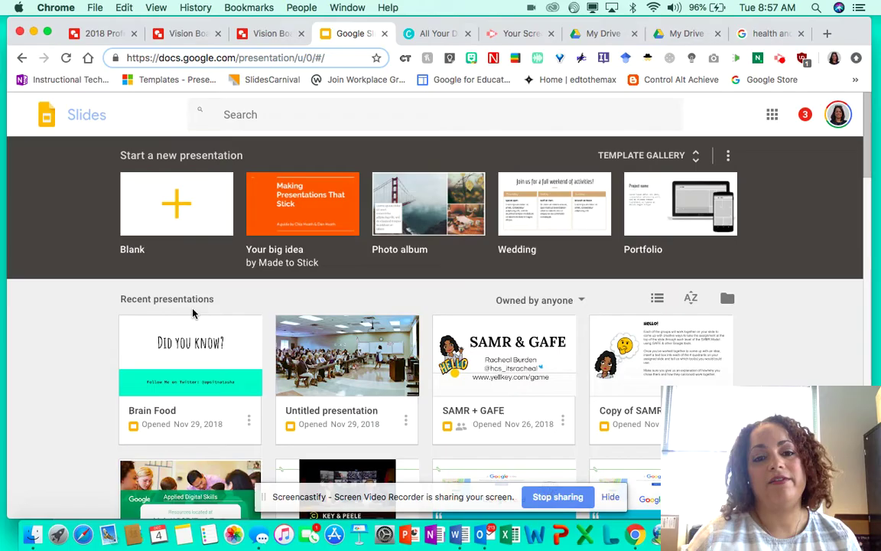
{"action": "left_click", "coordinate": [175, 208]}
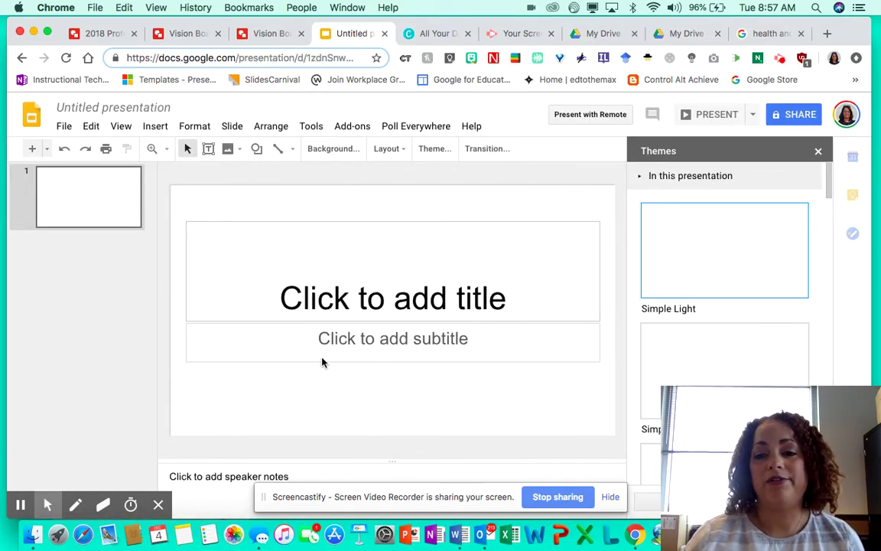
{"action": "left_click", "coordinate": [818, 152]}
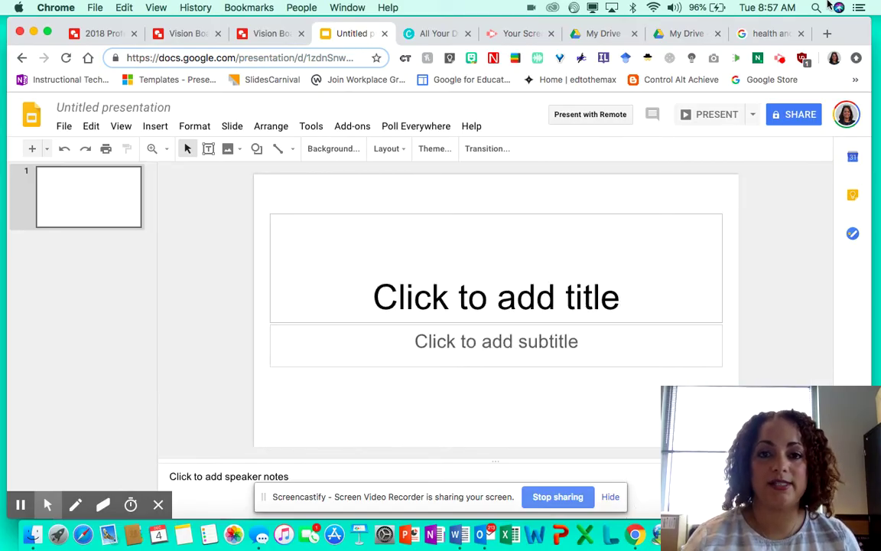
{"action": "key", "text": "super+space"}
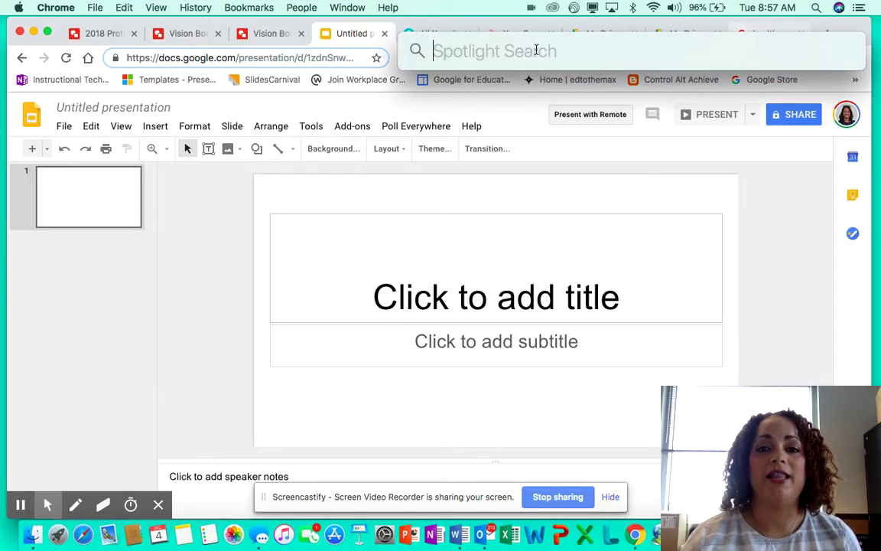
{"action": "left_click", "coordinate": [406, 34]}
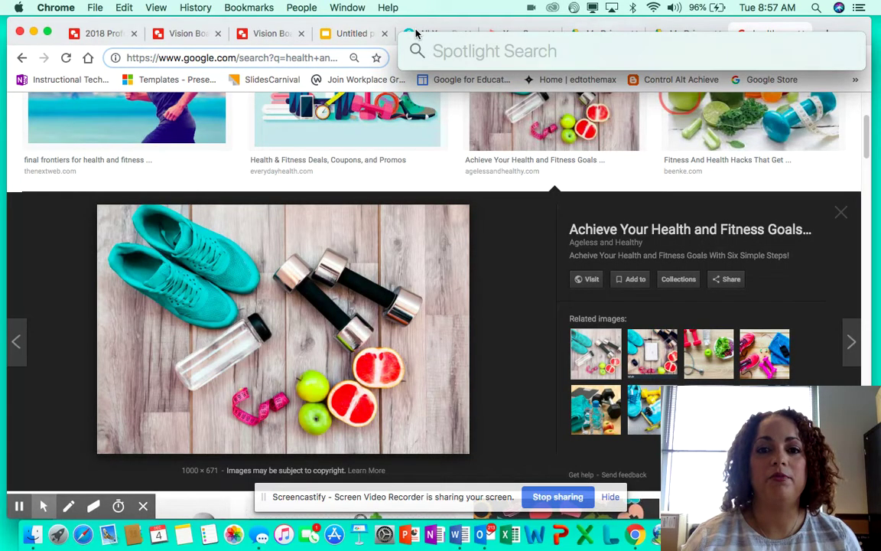
{"action": "key", "text": "Escape"}
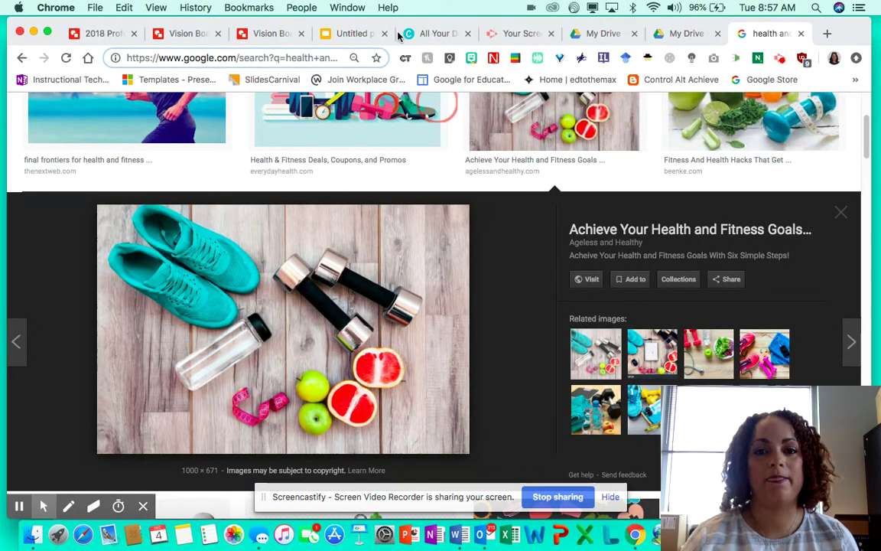
Switch to Canva and start a new Presentation design
{"action": "left_click", "coordinate": [414, 35]}
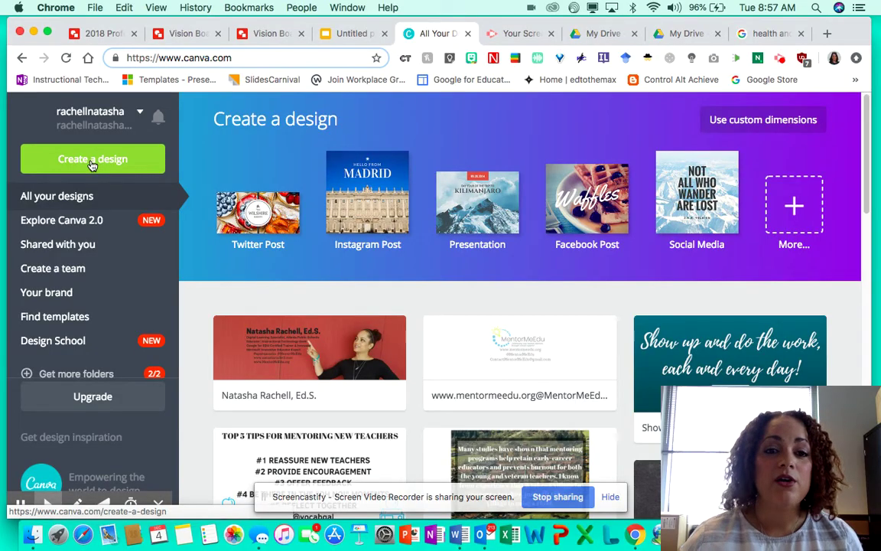
{"action": "left_click", "coordinate": [467, 210]}
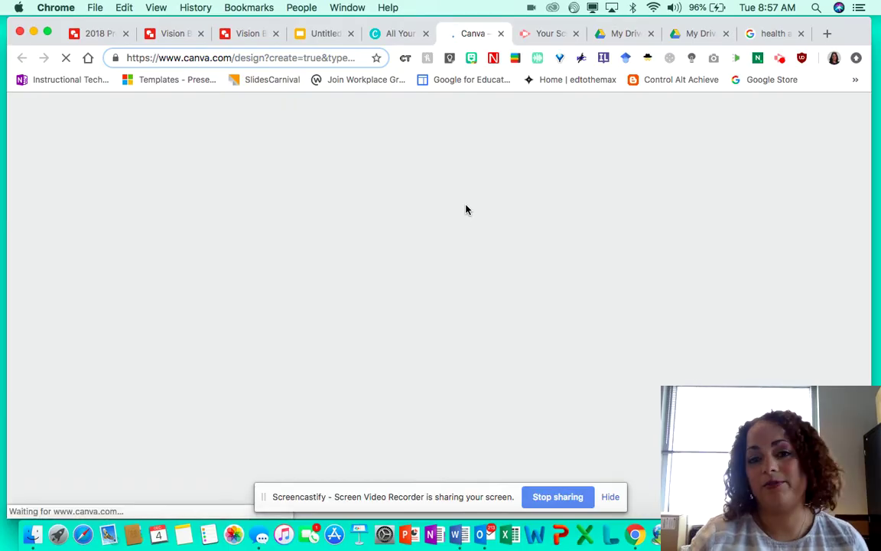
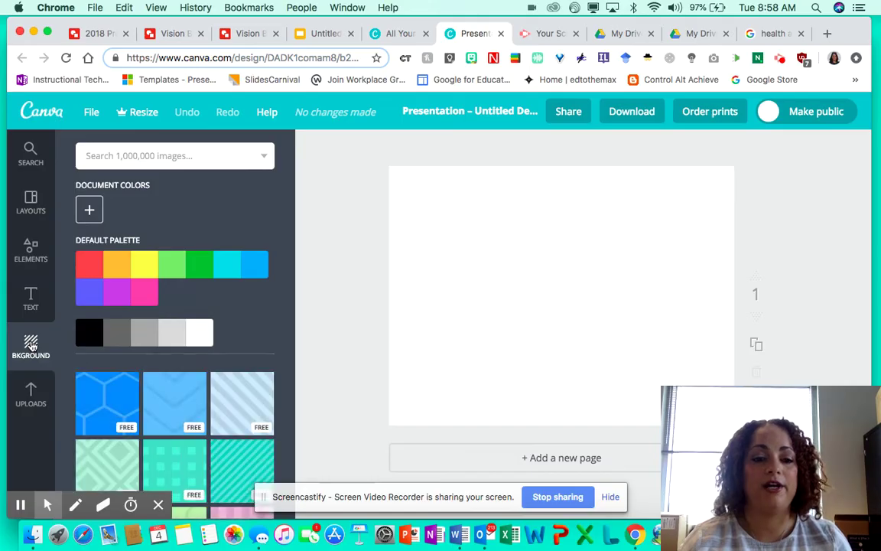
Try the cream lined and yellow watermelon backgrounds on the blank page, ending with the coral cherry pattern
{"action": "scroll", "coordinate": [128, 403], "scroll_direction": "down", "scroll_amount": 5}
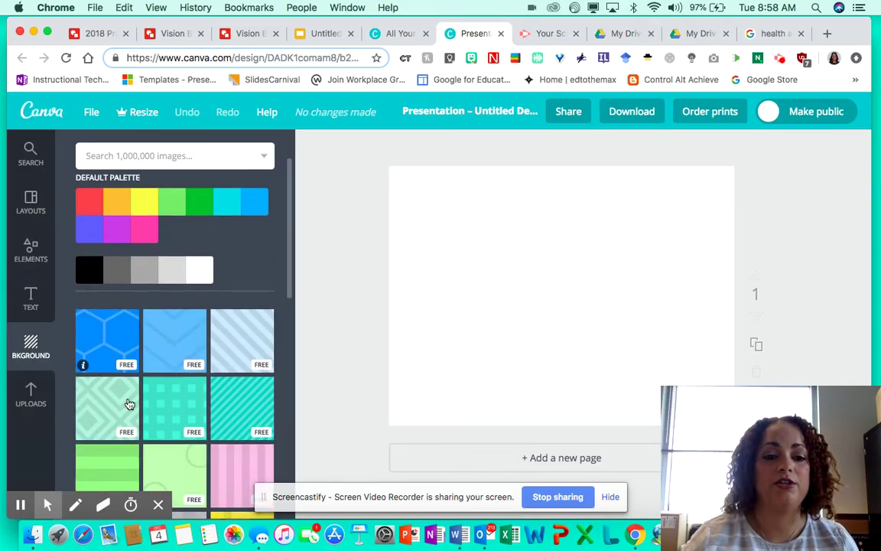
{"action": "left_click", "coordinate": [242, 422]}
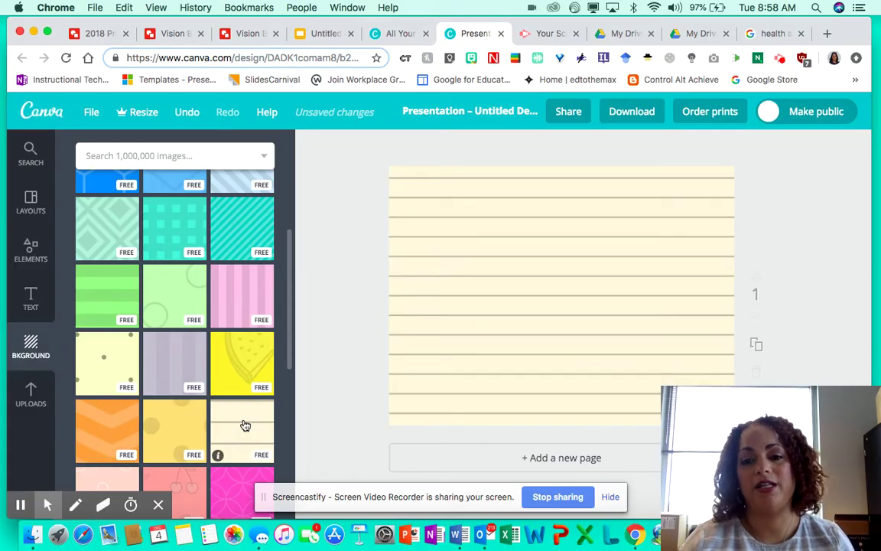
{"action": "scroll", "coordinate": [244, 424], "scroll_direction": "down", "scroll_amount": 2}
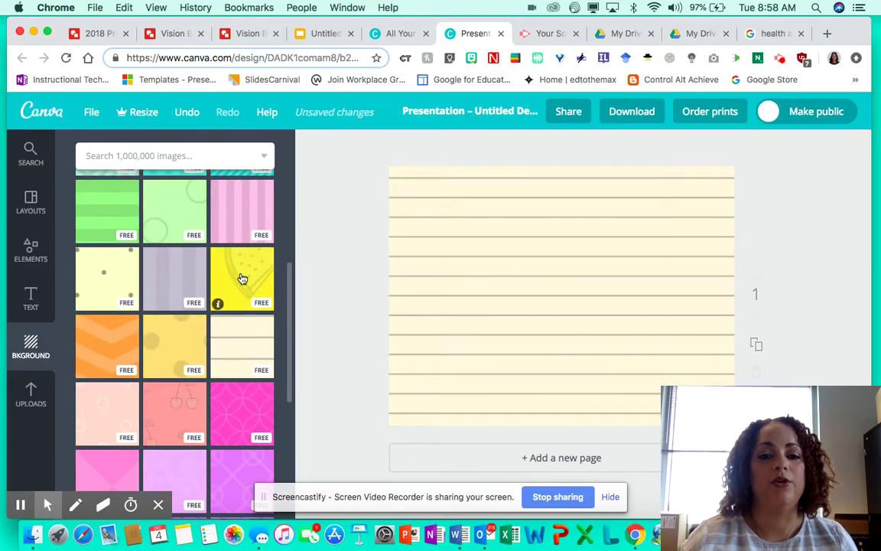
{"action": "left_click", "coordinate": [242, 279]}
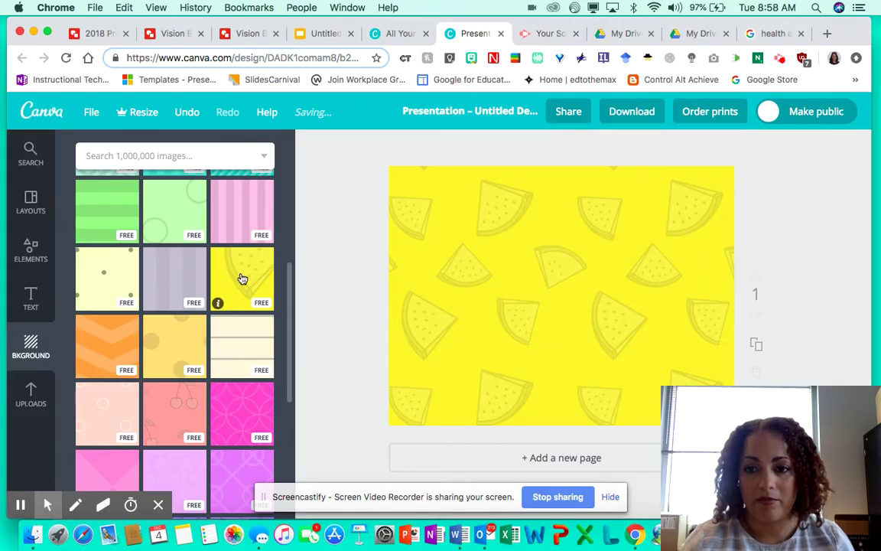
{"action": "scroll", "coordinate": [242, 279], "scroll_direction": "down", "scroll_amount": 3}
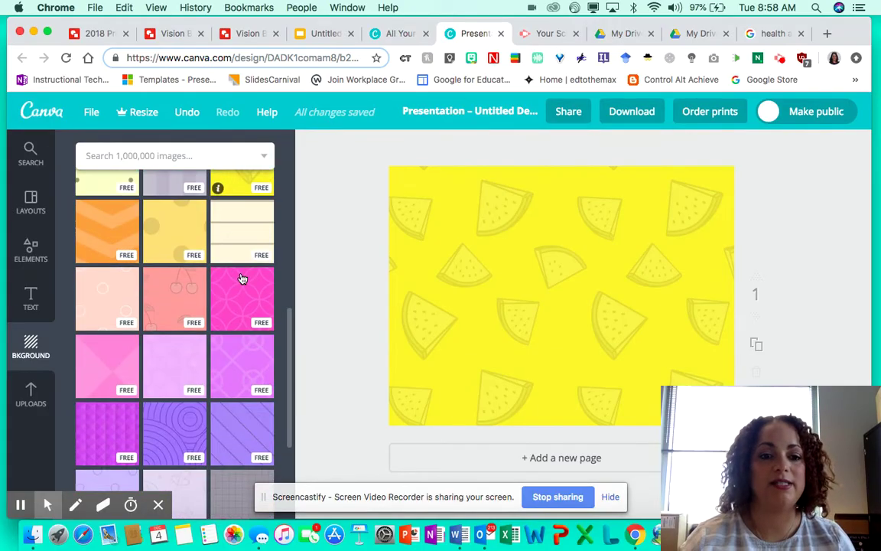
{"action": "left_click", "coordinate": [176, 300]}
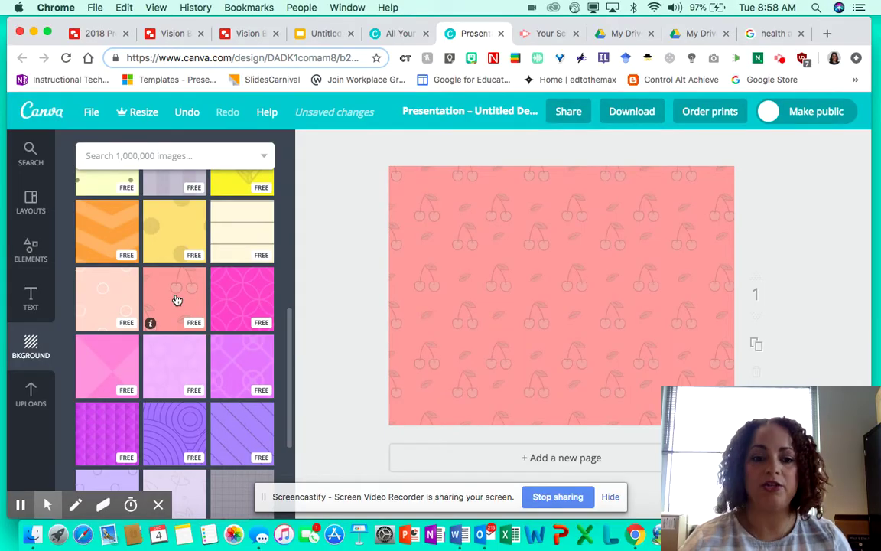
Browse the remaining background patterns and colours offered for the page
{"action": "scroll", "coordinate": [176, 300], "scroll_direction": "down", "scroll_amount": 4}
{"action": "scroll", "coordinate": [203, 360], "scroll_direction": "down", "scroll_amount": 5}
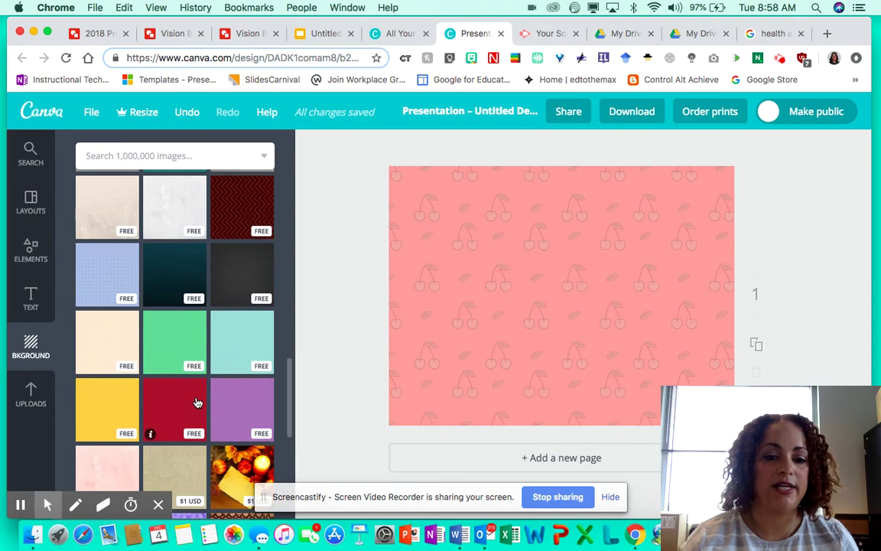
{"action": "scroll", "coordinate": [198, 403], "scroll_direction": "down", "scroll_amount": 5}
{"action": "scroll", "coordinate": [220, 355], "scroll_direction": "up", "scroll_amount": 15}
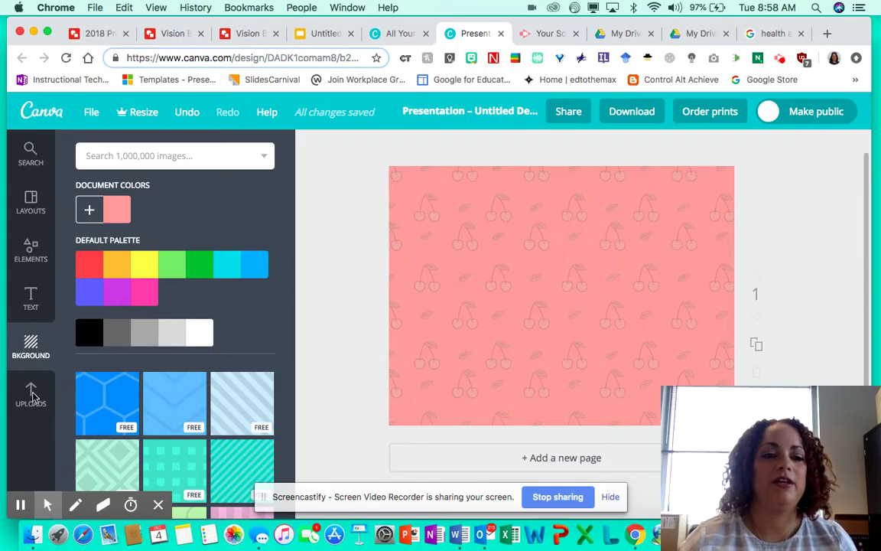
Add a heading reading "Vision Board" and place it in the page's upper-left corner
{"action": "left_click", "coordinate": [31, 295]}
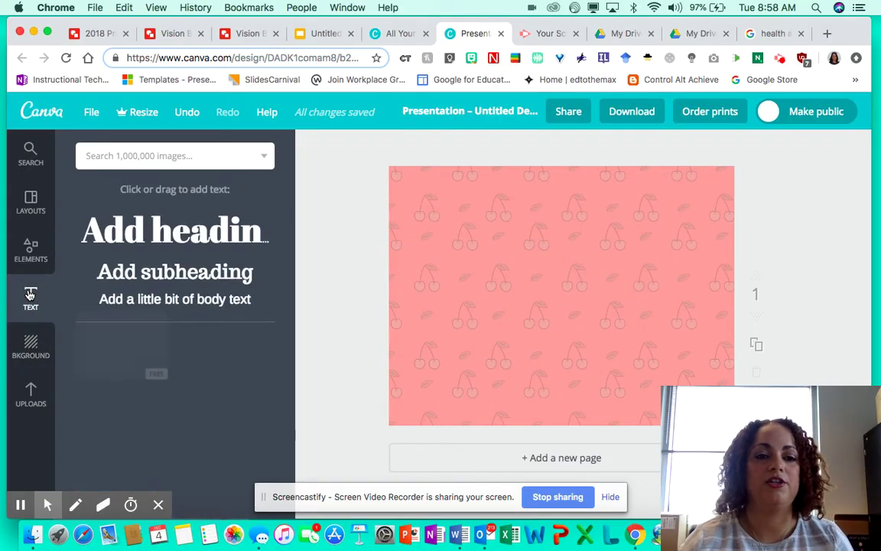
{"action": "left_click", "coordinate": [153, 230]}
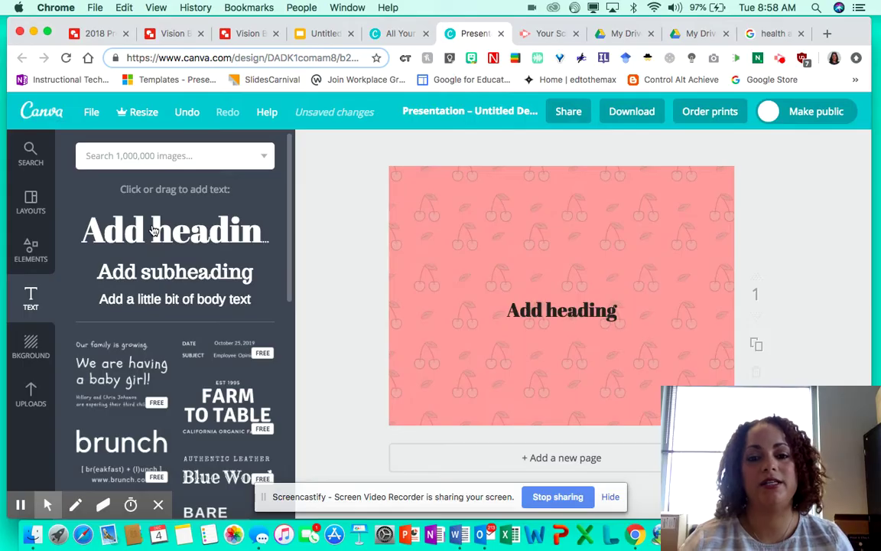
{"action": "double_click", "coordinate": [524, 310]}
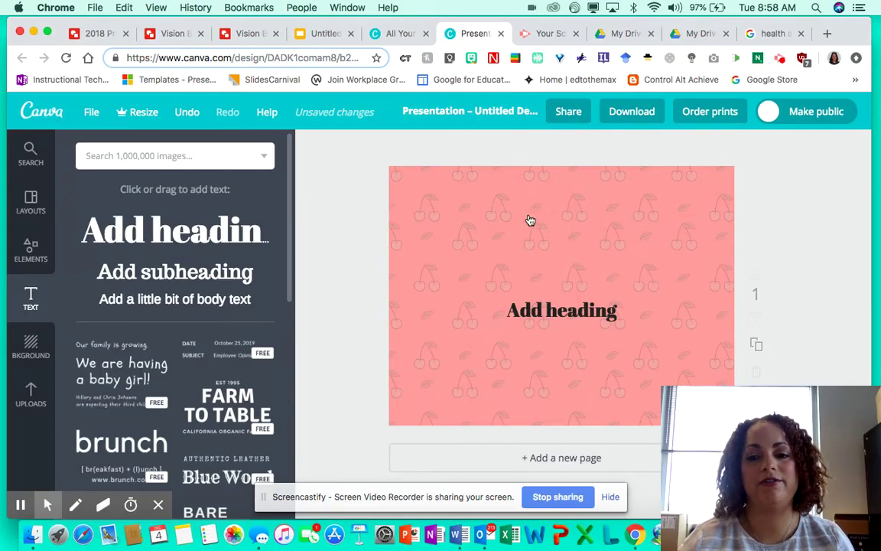
{"action": "key", "text": "super+a"}
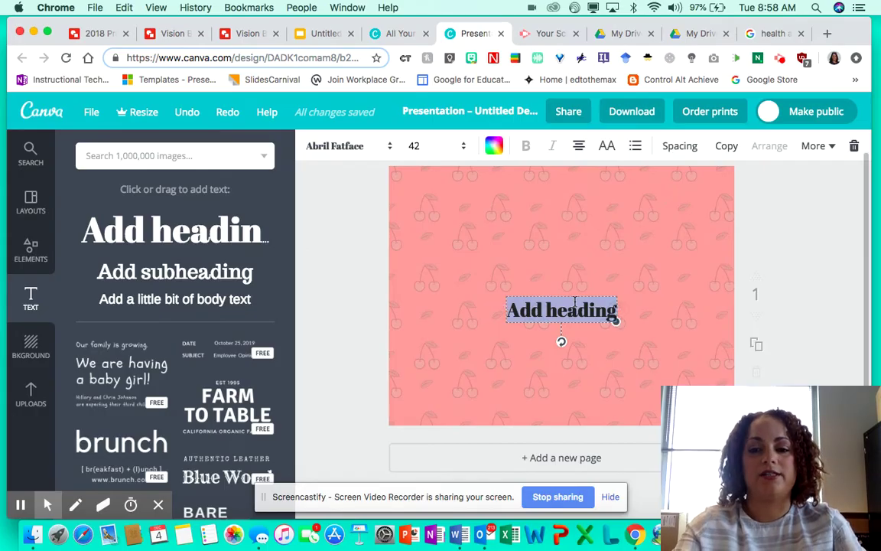
{"action": "type", "text": "Vision Board"}
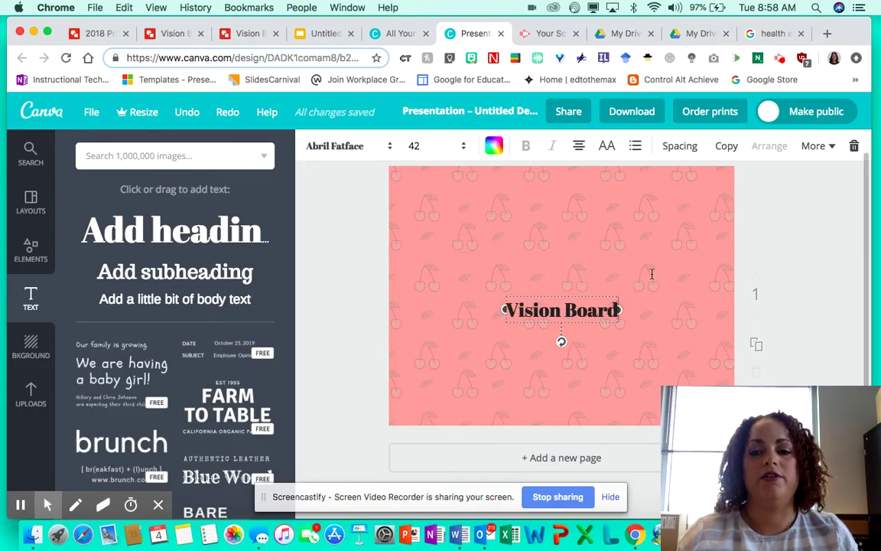
{"action": "left_click_drag", "start_coordinate": [586, 310], "coordinate": [478, 189]}
{"action": "left_click", "coordinate": [524, 347]}
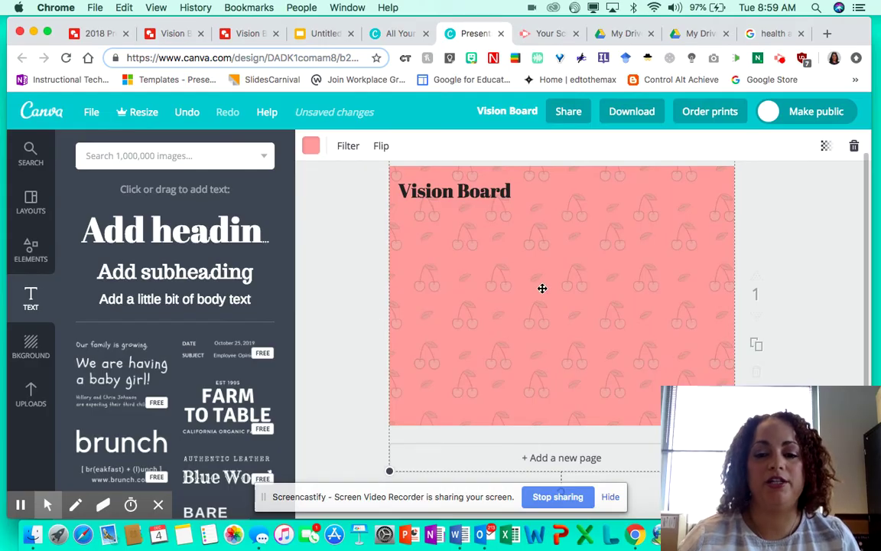
Look through the ready-made text styles available for the design
{"action": "scroll", "coordinate": [245, 380], "scroll_direction": "down", "scroll_amount": 2}
{"action": "scroll", "coordinate": [245, 381], "scroll_direction": "down", "scroll_amount": 1}
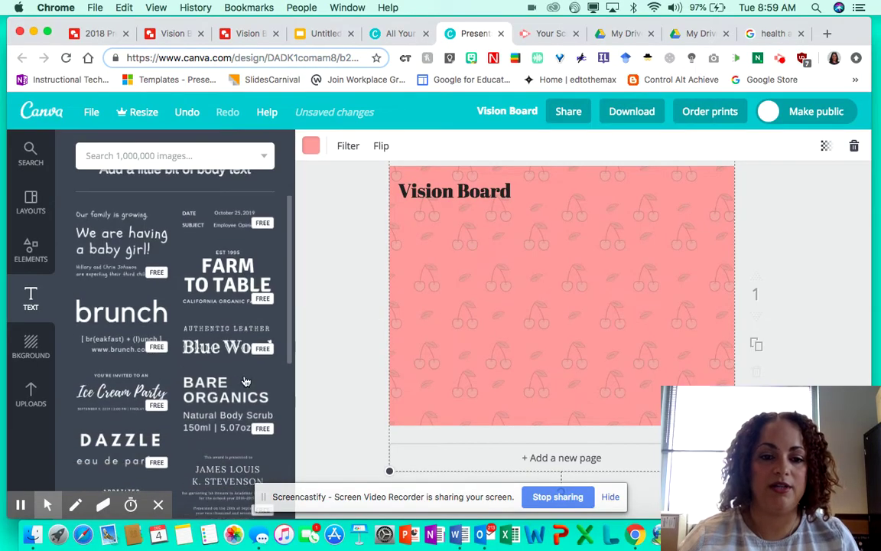
{"action": "scroll", "coordinate": [215, 346], "scroll_direction": "down", "scroll_amount": 5}
{"action": "scroll", "coordinate": [216, 346], "scroll_direction": "down", "scroll_amount": 5}
{"action": "scroll", "coordinate": [212, 392], "scroll_direction": "up", "scroll_amount": 10}
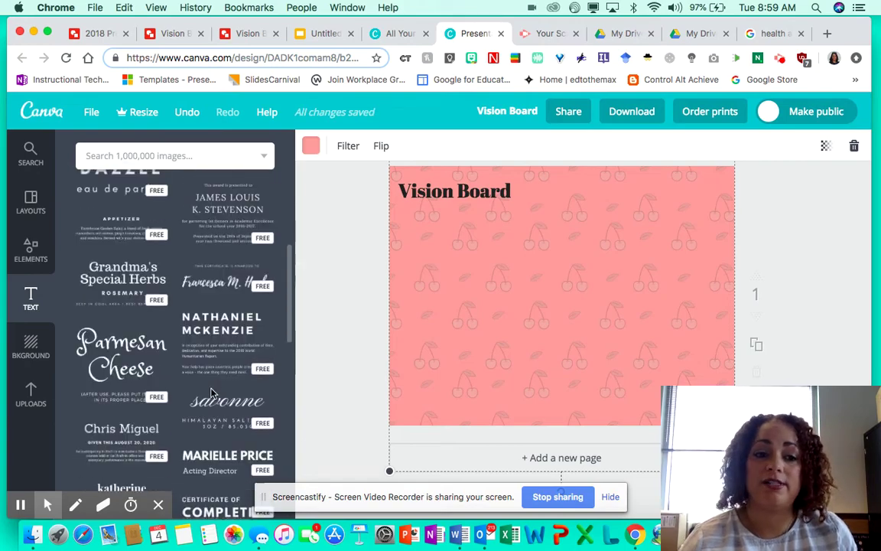
Add the free coffee cup photo, shrink it and place it in the page's upper-right corner
{"action": "left_click", "coordinate": [27, 257]}
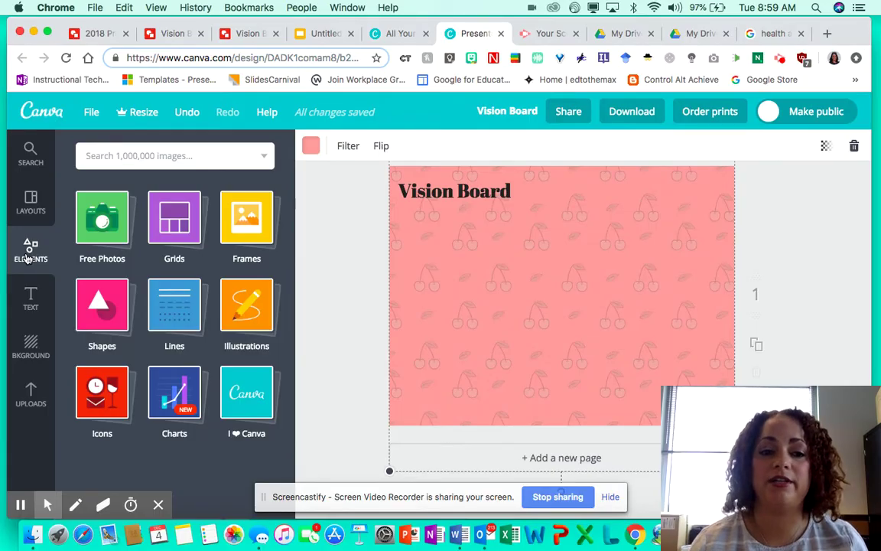
{"action": "left_click", "coordinate": [97, 229]}
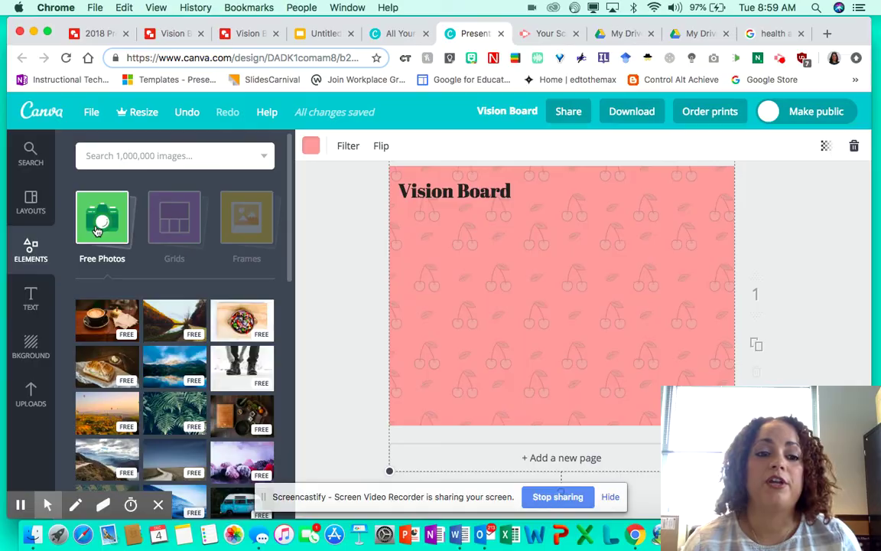
{"action": "left_click", "coordinate": [107, 320]}
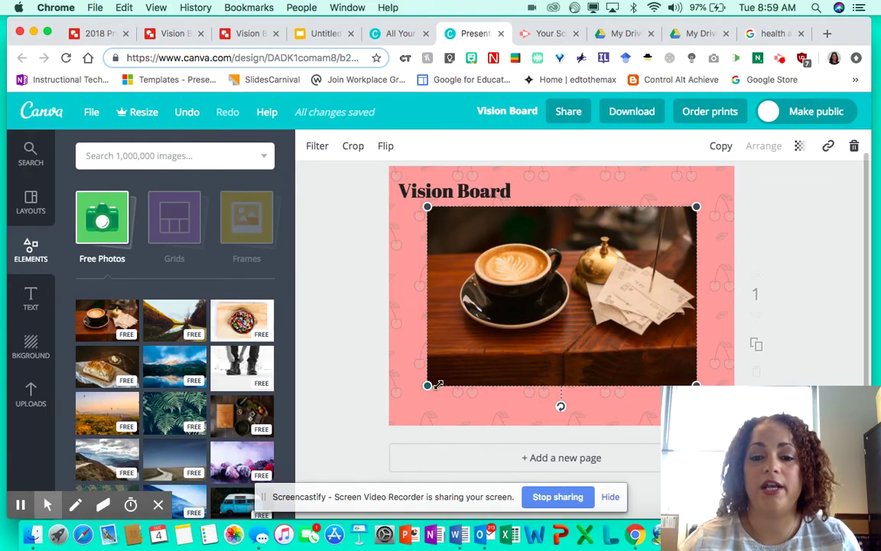
{"action": "left_click_drag", "start_coordinate": [428, 385], "coordinate": [594, 277]}
{"action": "left_click_drag", "start_coordinate": [647, 246], "coordinate": [670, 222]}
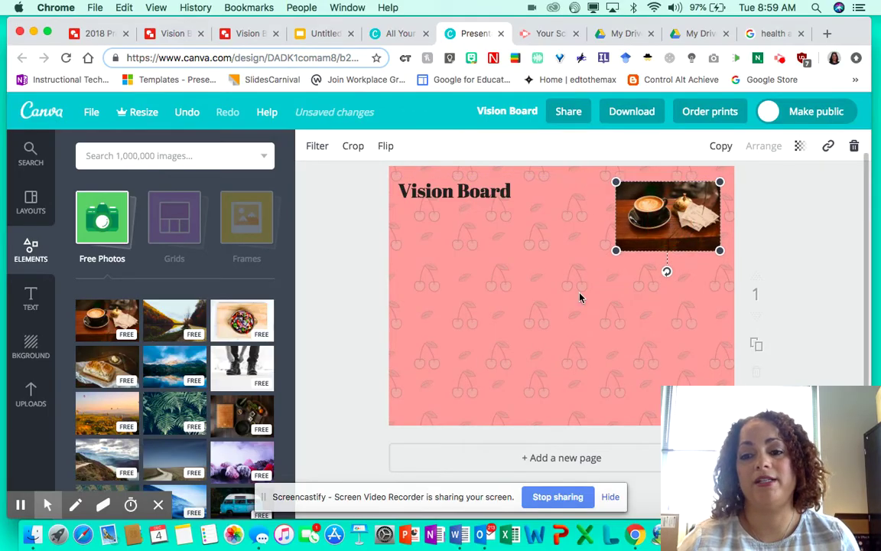
Add the free autumn river road photo, shrink it and place it in the page's lower-left corner
{"action": "left_click", "coordinate": [176, 315]}
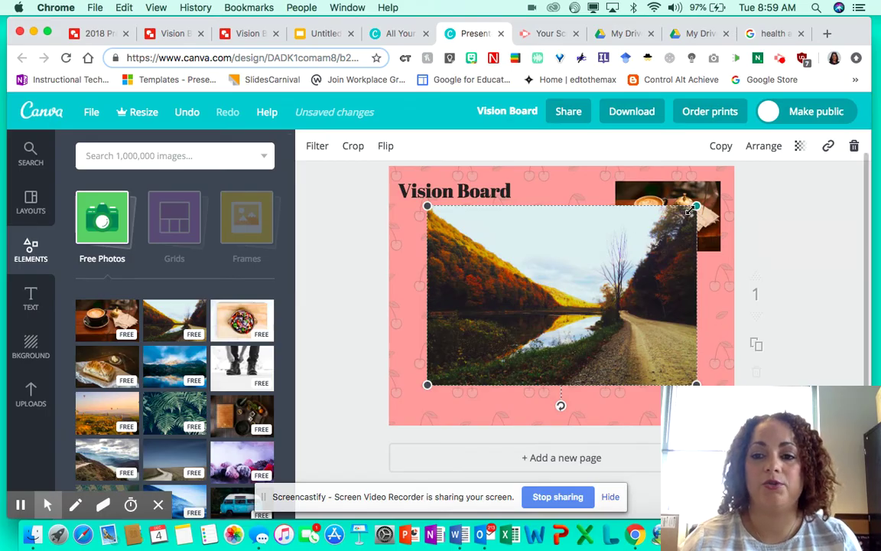
{"action": "left_click_drag", "start_coordinate": [695, 207], "coordinate": [506, 332]}
{"action": "left_click_drag", "start_coordinate": [467, 359], "coordinate": [444, 386]}
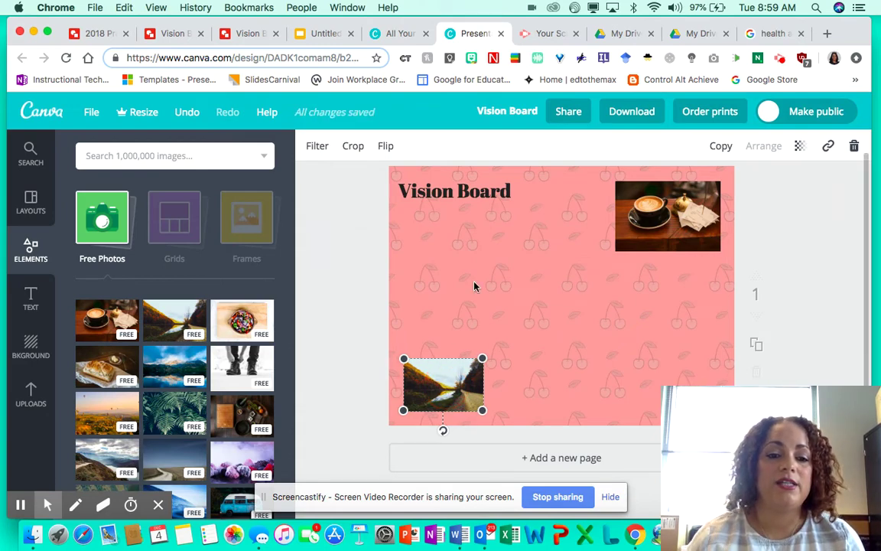
Browse more free photos, and search the image library for "grades" and look through the results
{"action": "scroll", "coordinate": [232, 438], "scroll_direction": "down", "scroll_amount": 5}
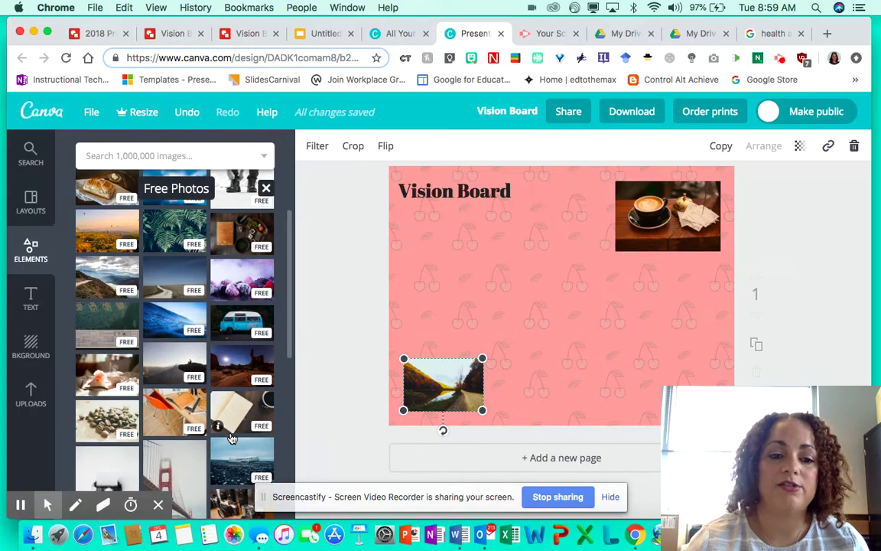
{"action": "scroll", "coordinate": [232, 437], "scroll_direction": "down", "scroll_amount": 3}
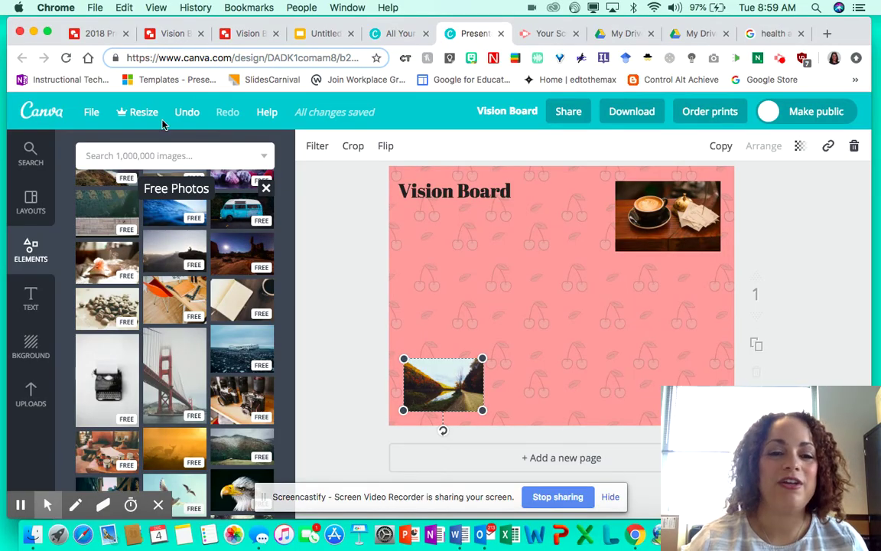
{"action": "left_click", "coordinate": [141, 156]}
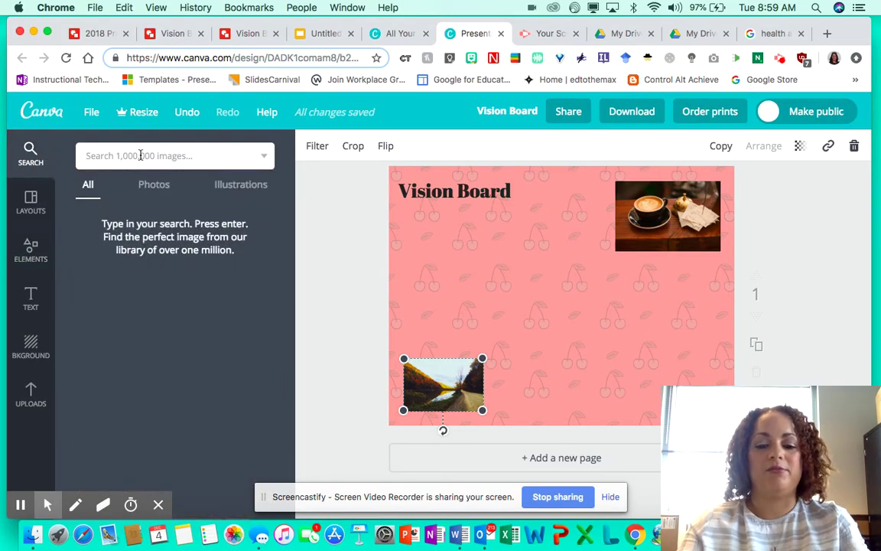
{"action": "type", "text": "grades"}
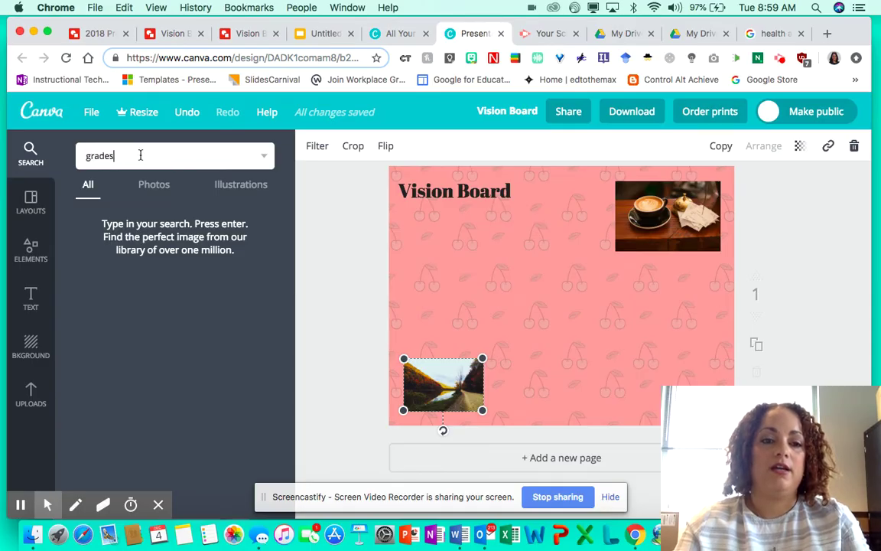
{"action": "key", "text": "Return"}
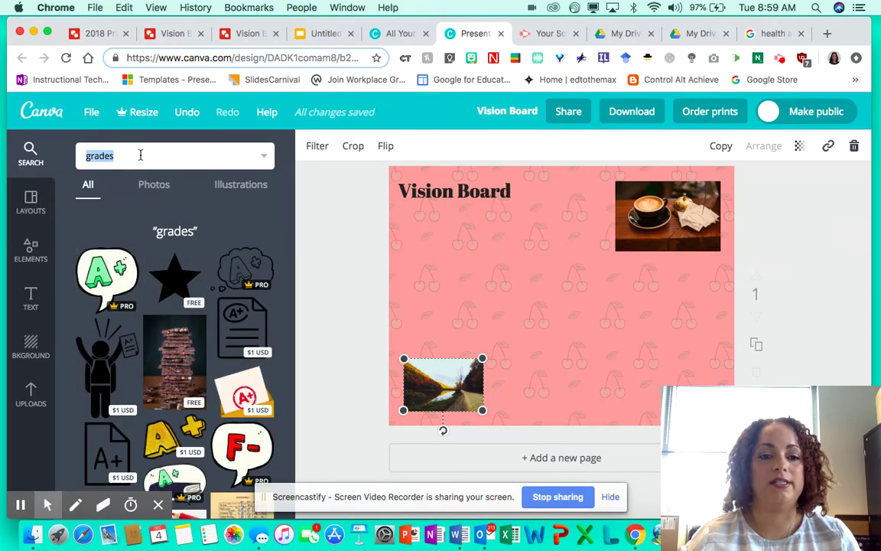
{"action": "scroll", "coordinate": [154, 377], "scroll_direction": "down", "scroll_amount": 1}
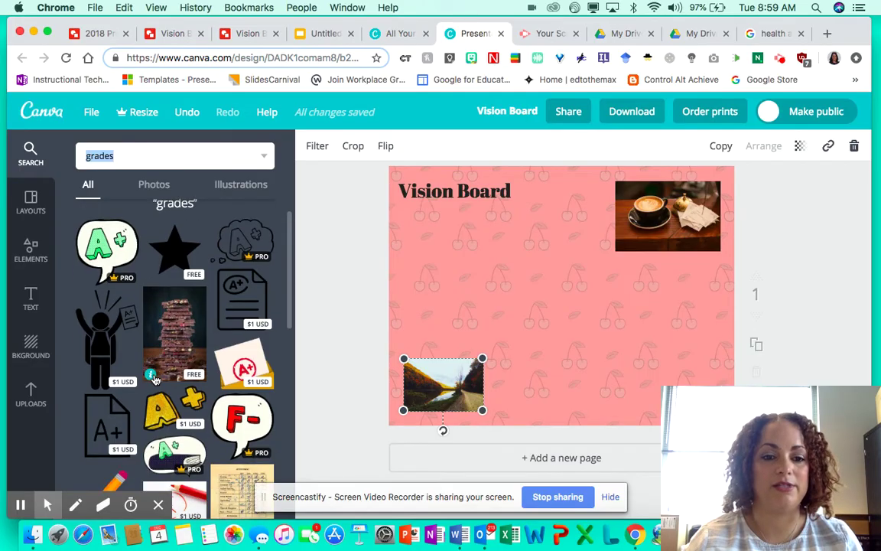
{"action": "scroll", "coordinate": [154, 377], "scroll_direction": "down", "scroll_amount": 5}
{"action": "scroll", "coordinate": [154, 377], "scroll_direction": "down", "scroll_amount": 4}
{"action": "scroll", "coordinate": [154, 378], "scroll_direction": "up", "scroll_amount": 10}
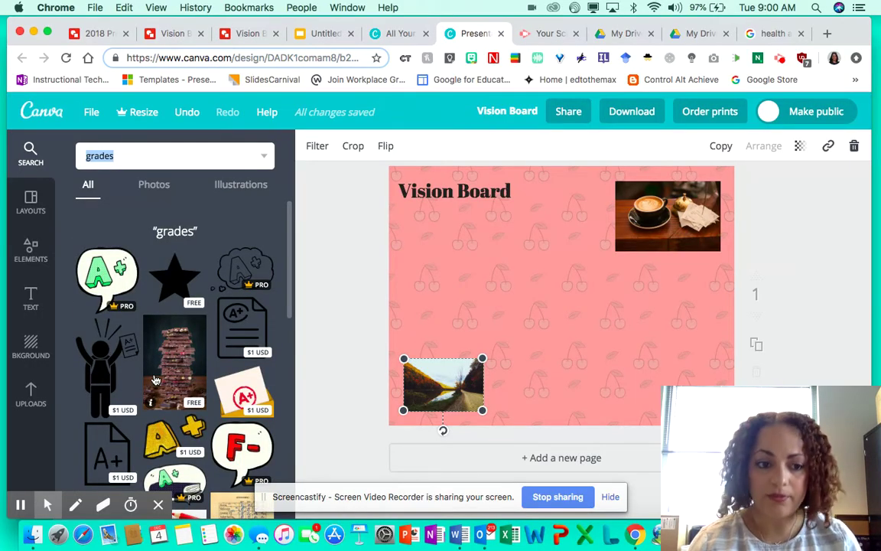
Add the uploaded blue apple-on-books image, shrink it and place it beneath the Vision Board heading
{"action": "left_click", "coordinate": [31, 393]}
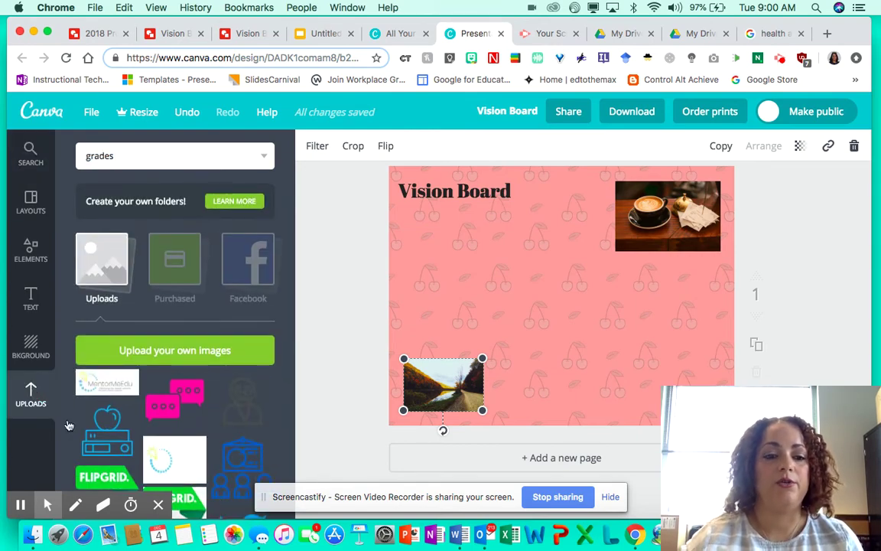
{"action": "left_click", "coordinate": [102, 424]}
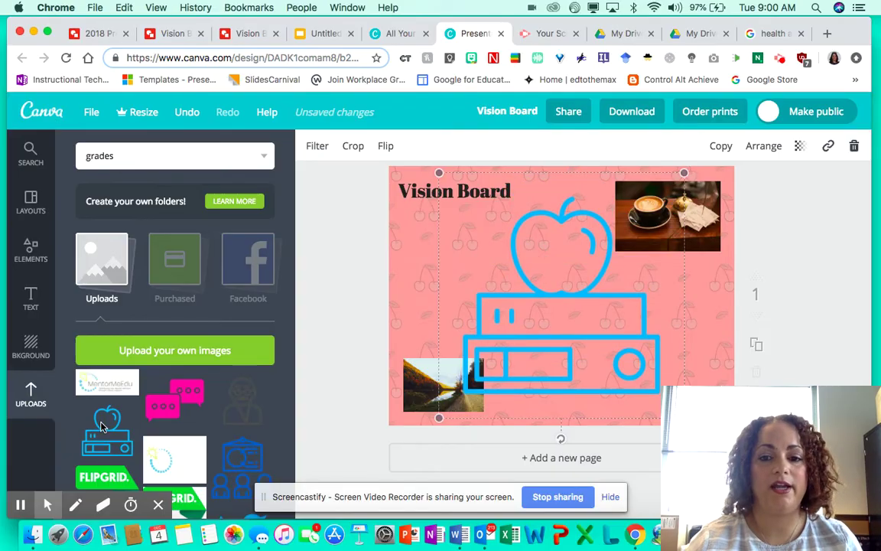
{"action": "left_click", "coordinate": [684, 173]}
{"action": "left_click_drag", "start_coordinate": [684, 173], "coordinate": [465, 224]}
{"action": "left_click", "coordinate": [590, 272]}
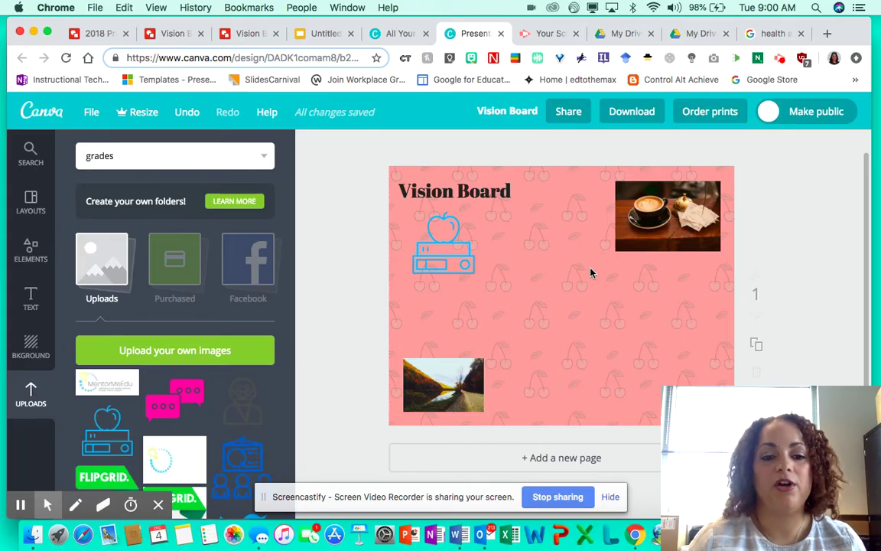
{"action": "scroll", "coordinate": [153, 411], "scroll_direction": "down", "scroll_amount": 10}
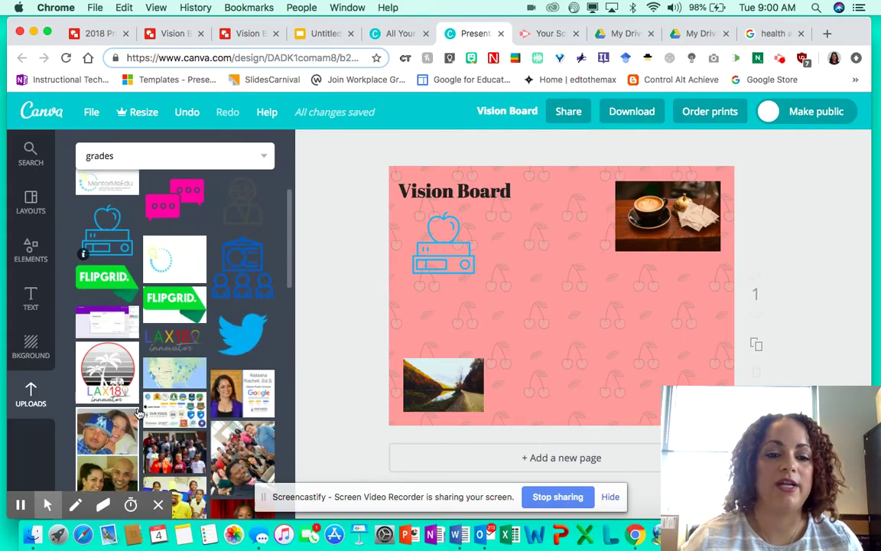
{"action": "scroll", "coordinate": [138, 413], "scroll_direction": "up", "scroll_amount": 15}
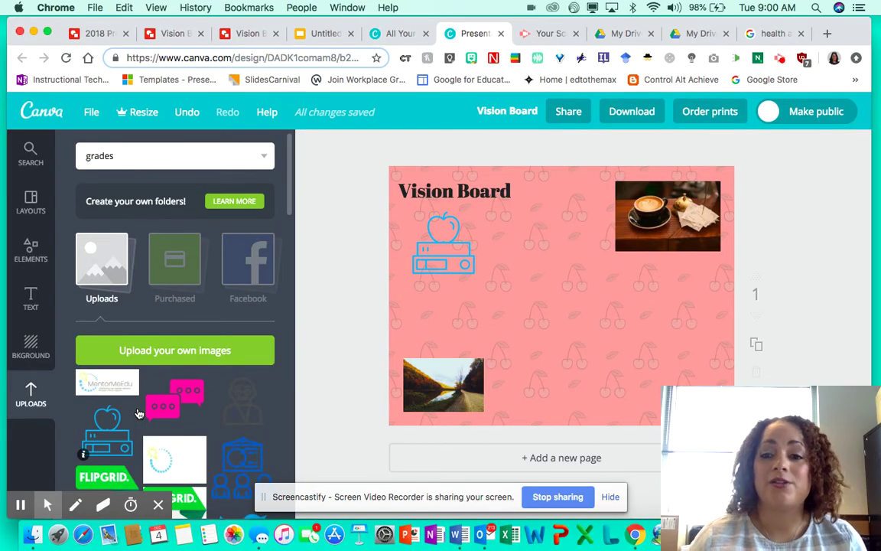
Examine the file types offered for downloading the design, leaving without downloading it
{"action": "left_click", "coordinate": [634, 113]}
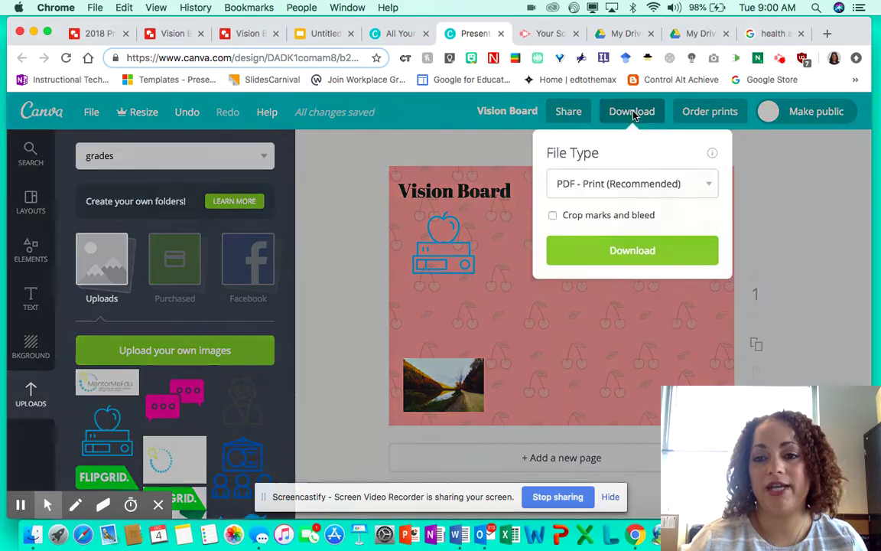
{"action": "left_click", "coordinate": [616, 186]}
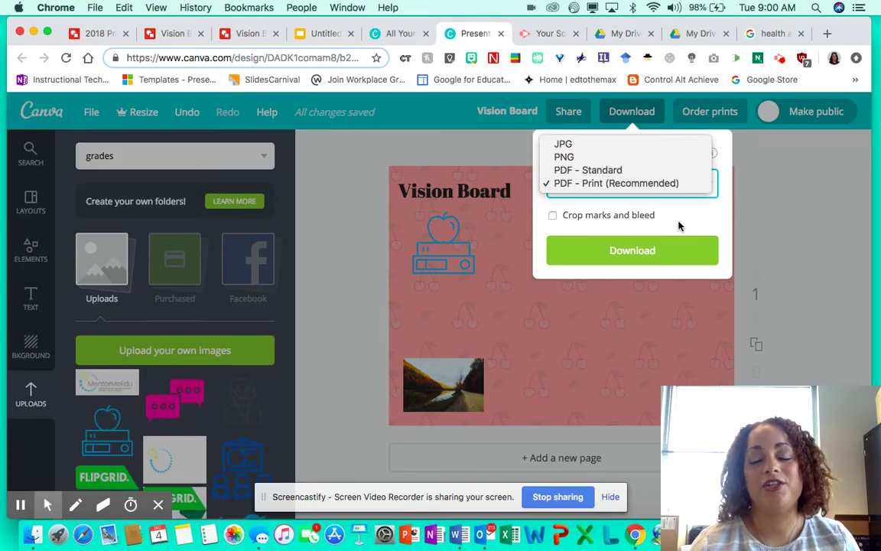
{"action": "left_click", "coordinate": [760, 233]}
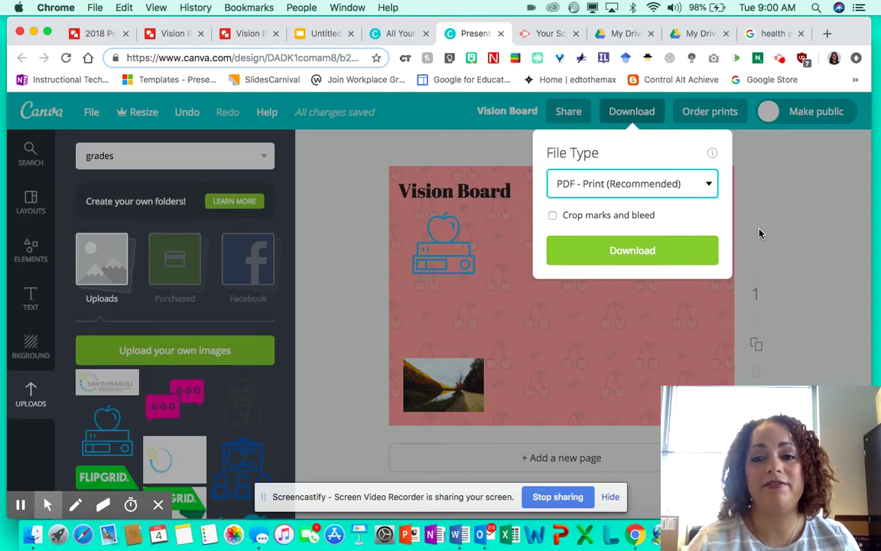
{"action": "left_click", "coordinate": [737, 182]}
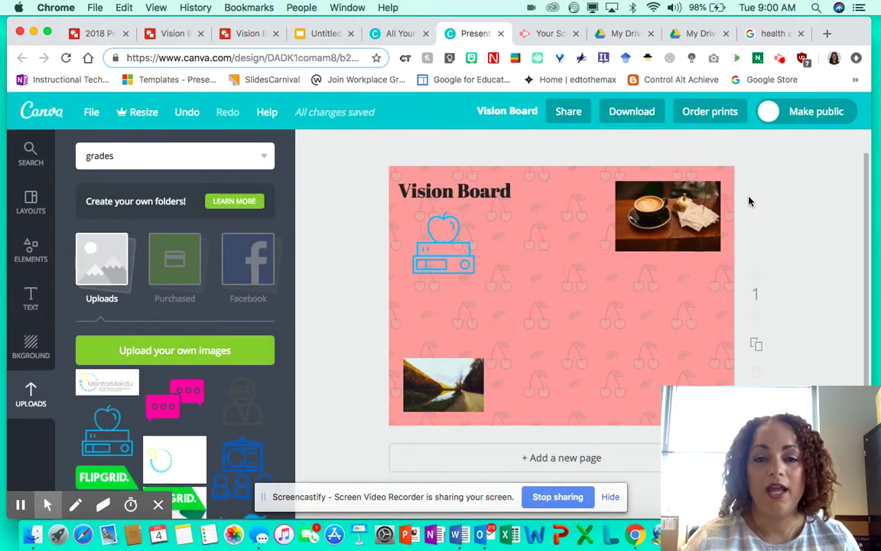